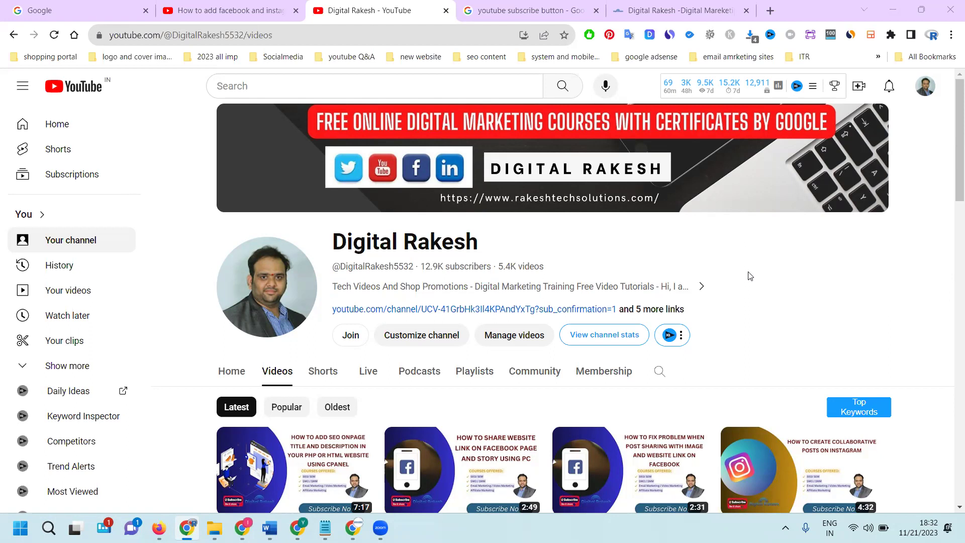
{"action": "left_click", "coordinate": [298, 527]}
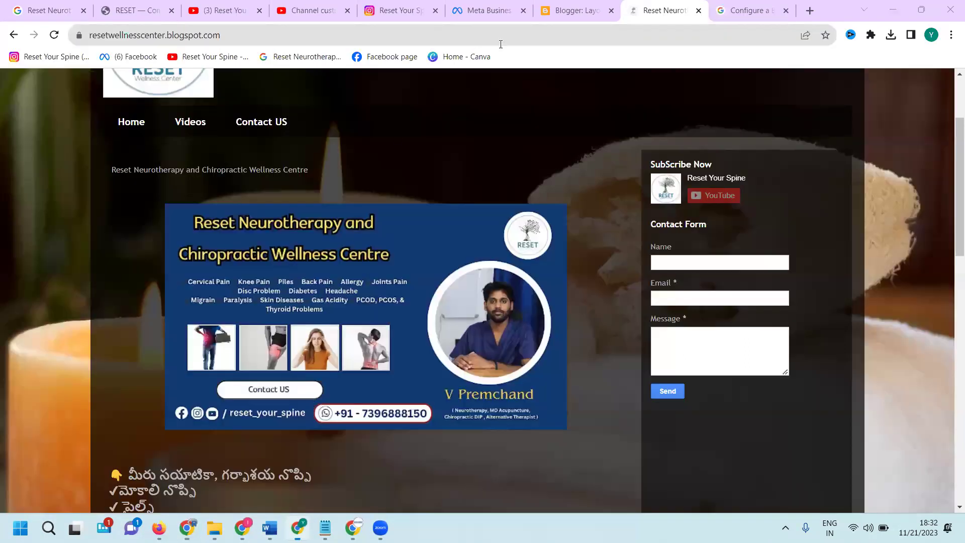
{"action": "left_click", "coordinate": [518, 43]}
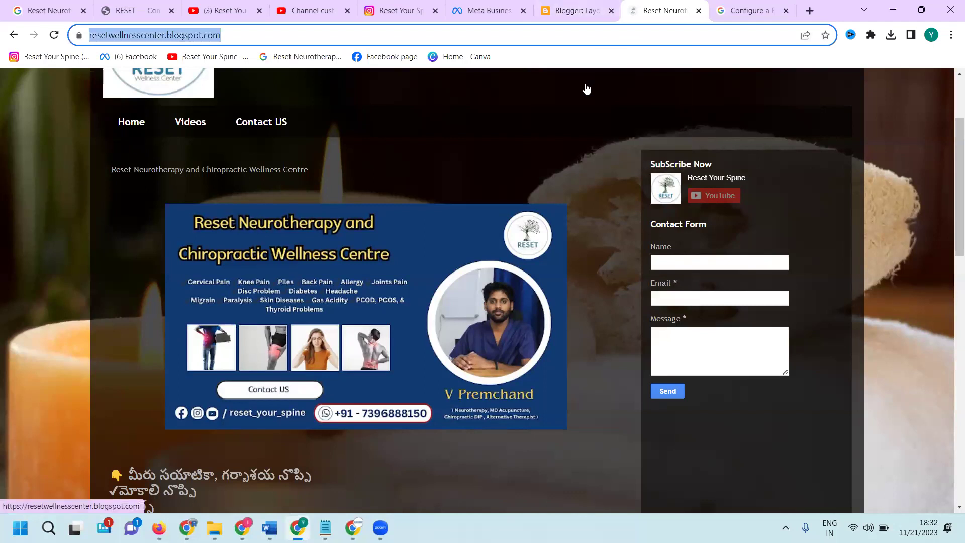
{"action": "scroll", "coordinate": [513, 176], "scroll_direction": "up", "scroll_amount": 3}
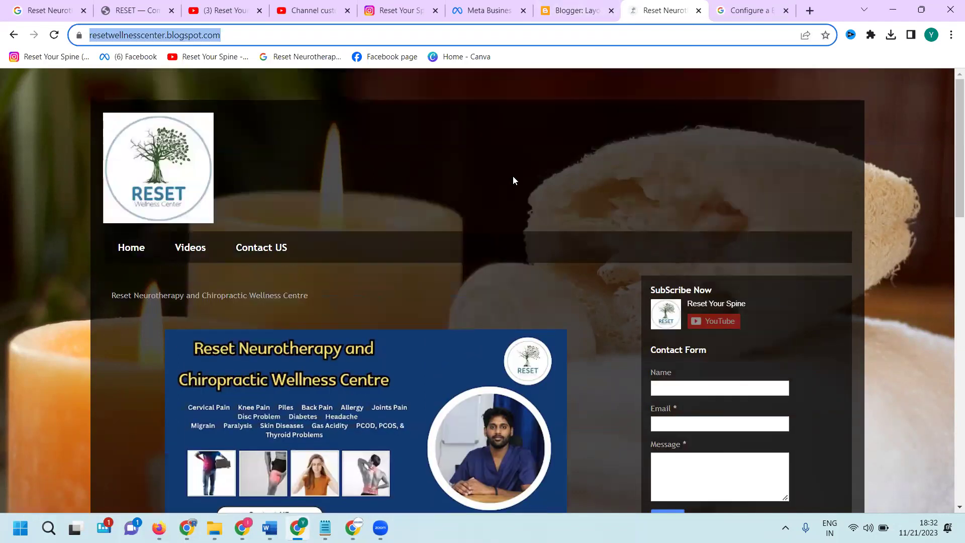
{"action": "scroll", "coordinate": [513, 183], "scroll_direction": "down", "scroll_amount": 15}
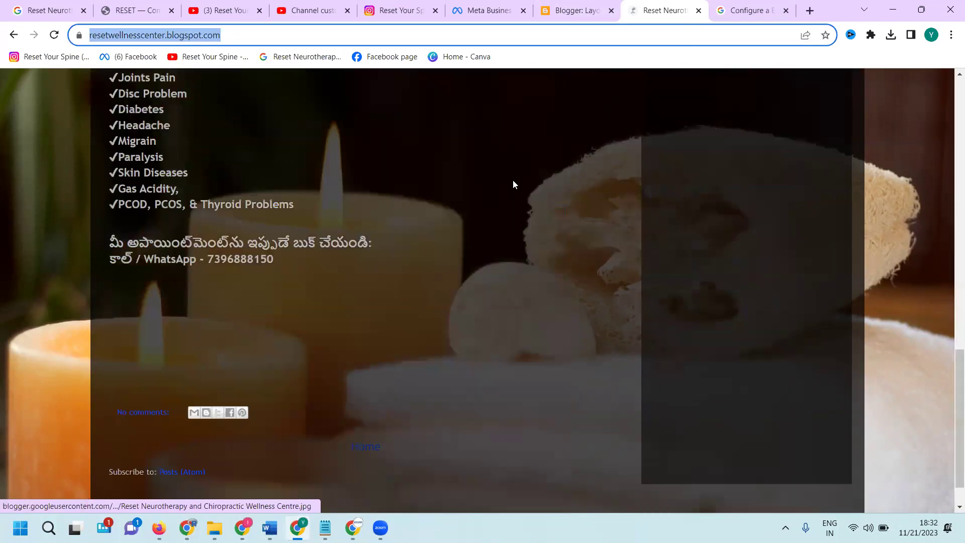
{"action": "scroll", "coordinate": [513, 184], "scroll_direction": "down", "scroll_amount": 1}
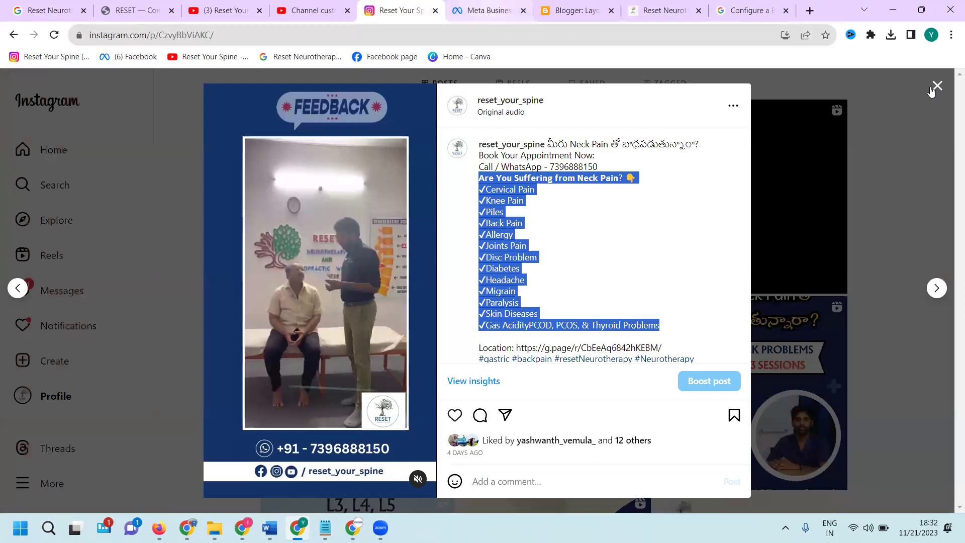
- Copy the embed code, caption included, for the sciatica post on the reset_your_spine profile
{"action": "left_click", "coordinate": [935, 89]}
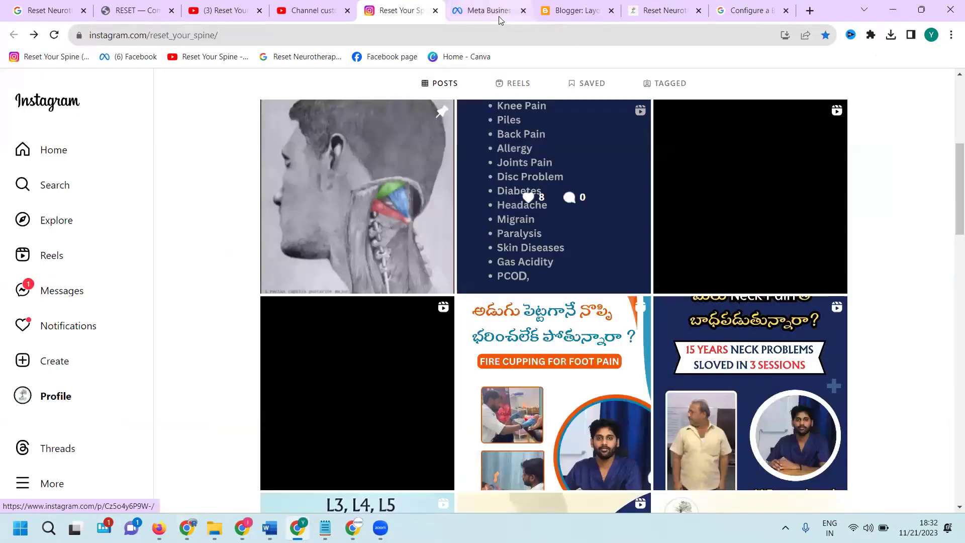
{"action": "scroll", "coordinate": [200, 218], "scroll_direction": "up", "scroll_amount": 4}
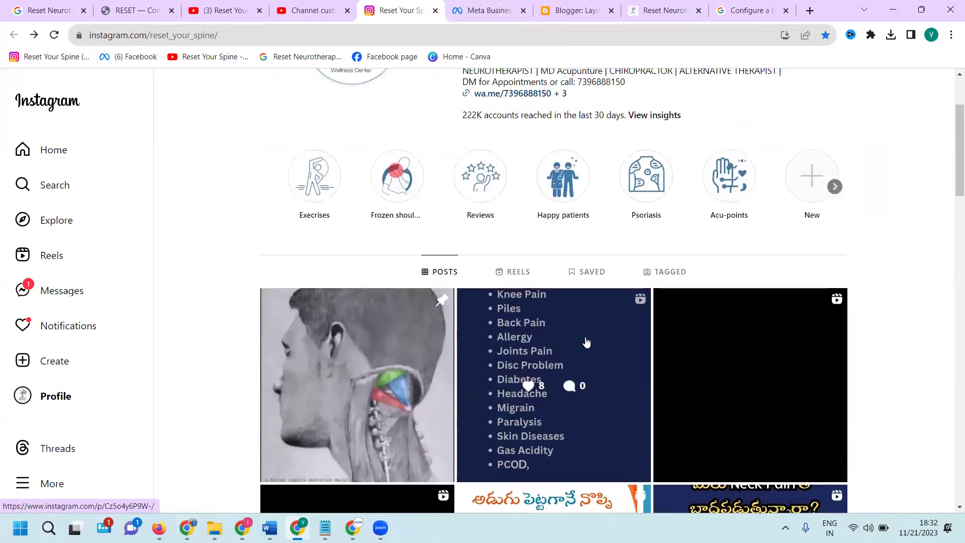
{"action": "left_click", "coordinate": [585, 343]}
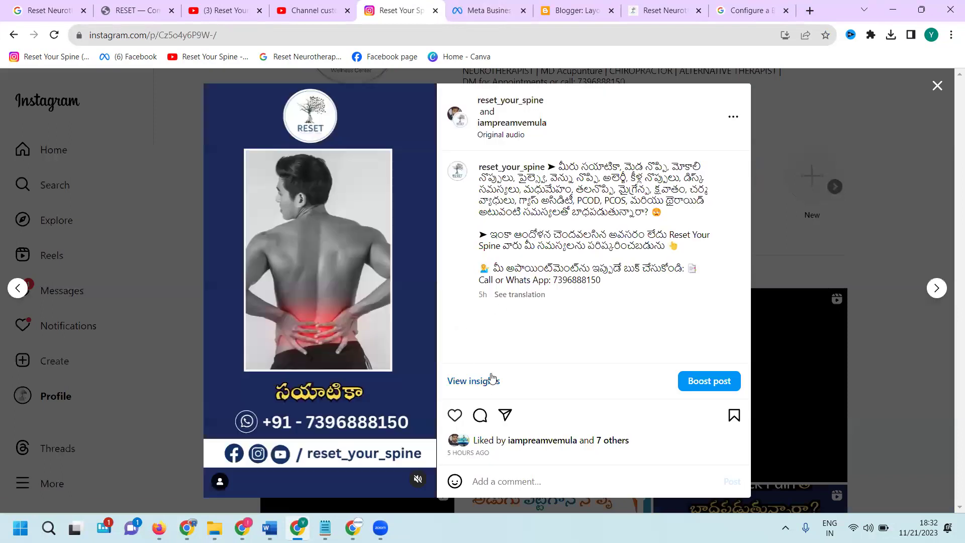
{"action": "left_click", "coordinate": [733, 116]}
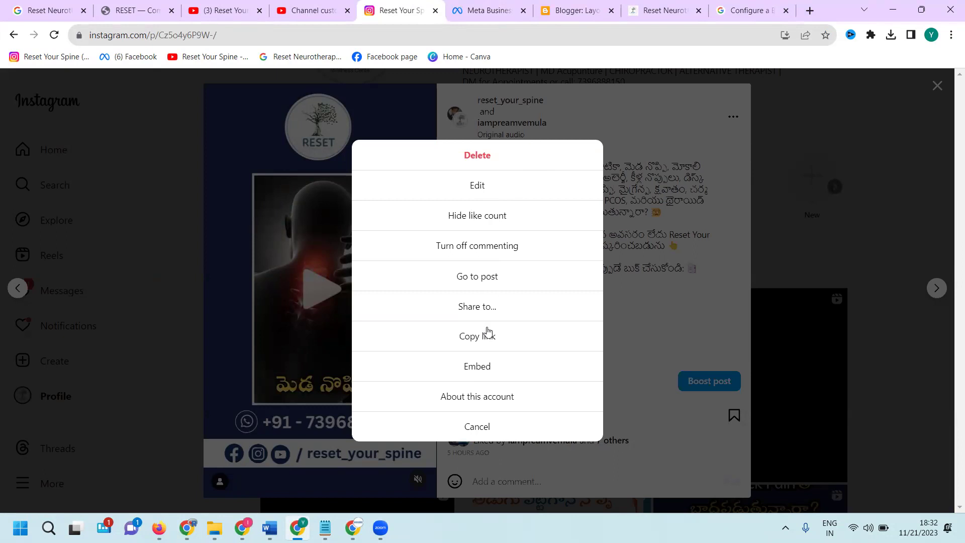
{"action": "left_click", "coordinate": [481, 372]}
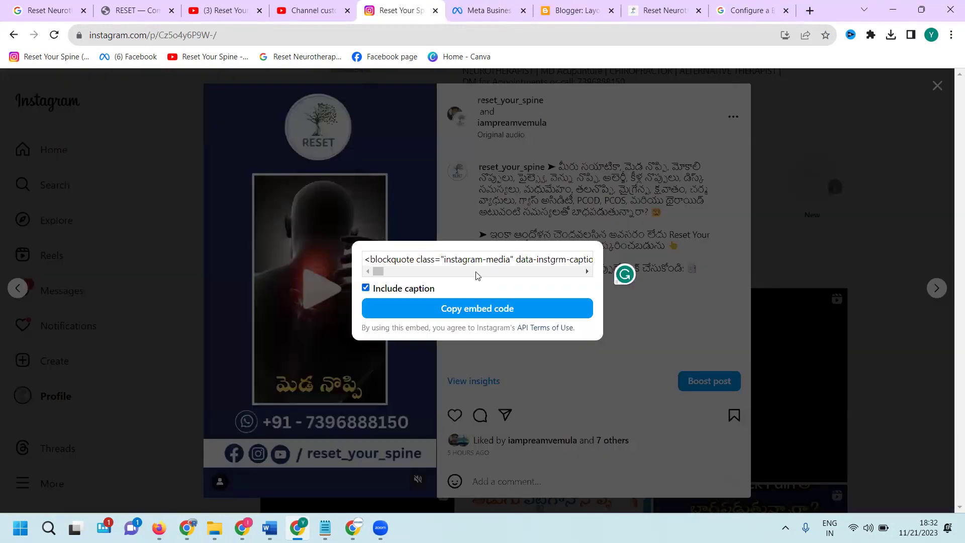
{"action": "left_click", "coordinate": [475, 311]}
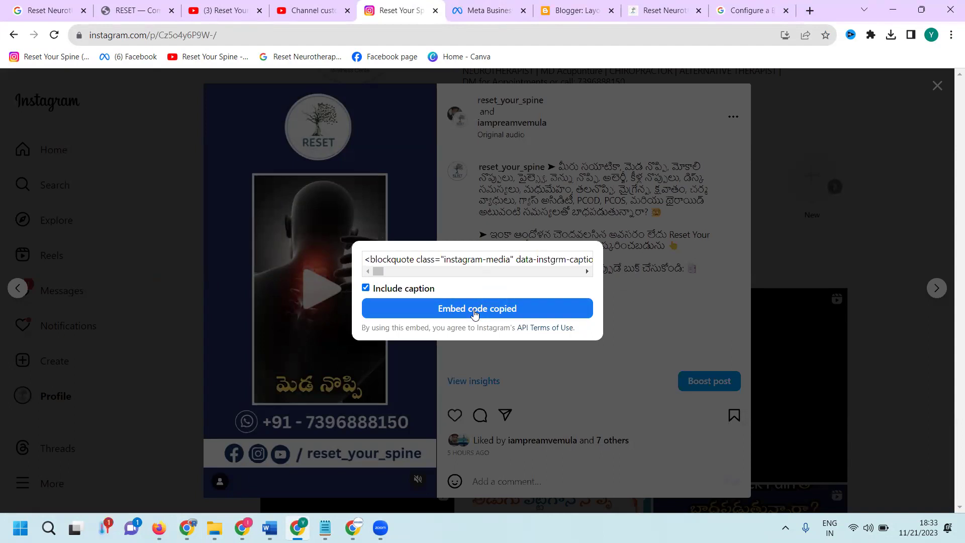
- Add an HTML/JavaScript gadget with the pasted Instagram embed code to footer-2-2 and save the layout
{"action": "left_click", "coordinate": [583, 7]}
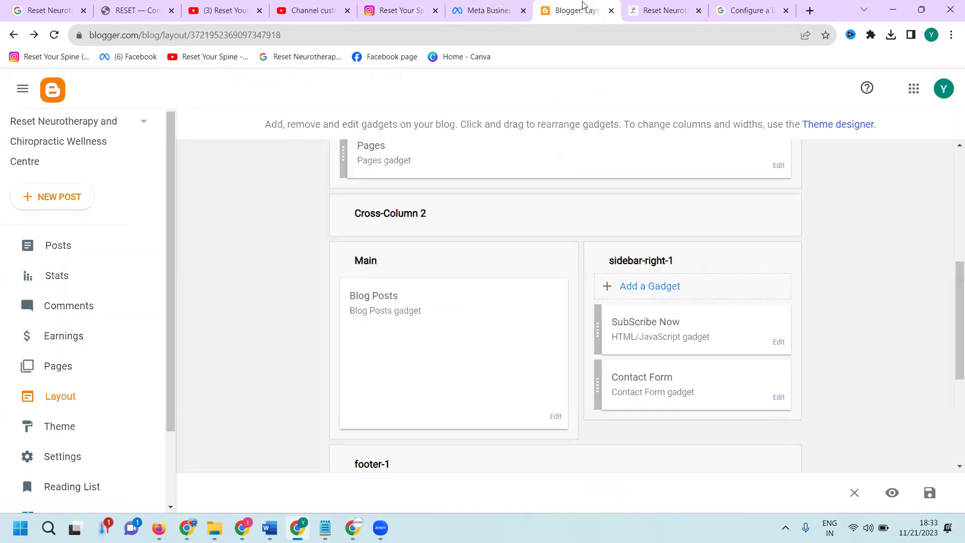
{"action": "scroll", "coordinate": [441, 276], "scroll_direction": "down", "scroll_amount": 5}
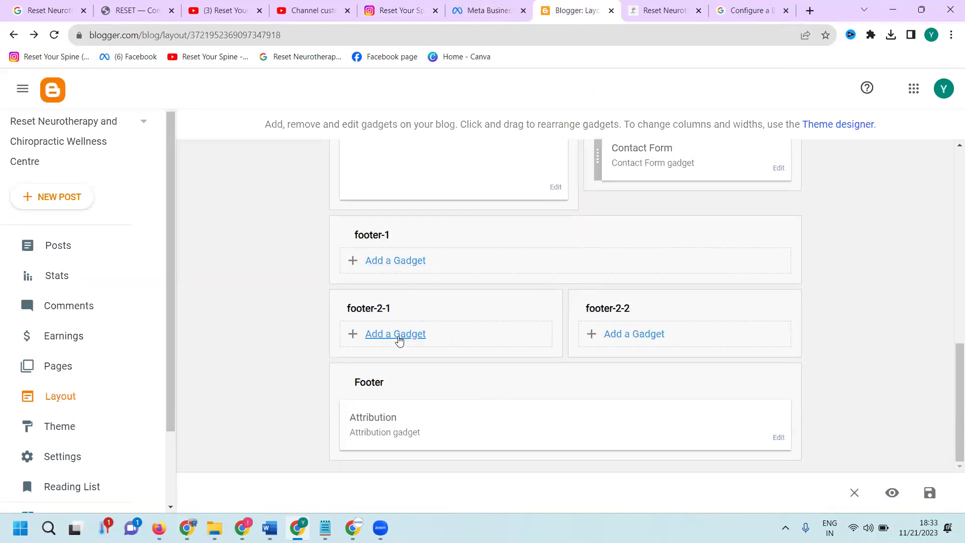
{"action": "left_click", "coordinate": [609, 337]}
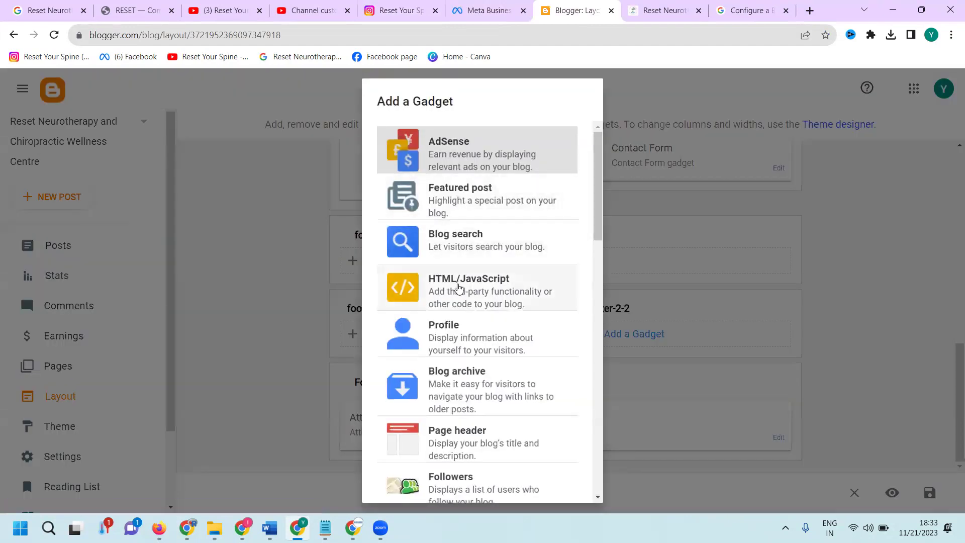
{"action": "left_click", "coordinate": [458, 291]}
{"action": "left_click", "coordinate": [452, 323]}
{"action": "key", "text": "ctrl+v"}
{"action": "left_click", "coordinate": [581, 459]}
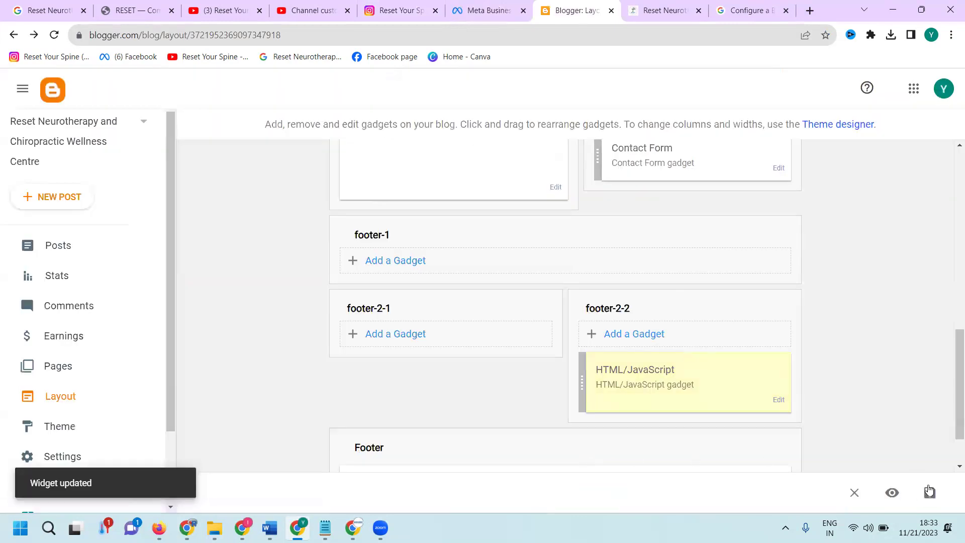
{"action": "left_click", "coordinate": [929, 491]}
- Switch to the live blog to see the Instagram sciatica post in the footer
{"action": "left_click", "coordinate": [668, 14]}
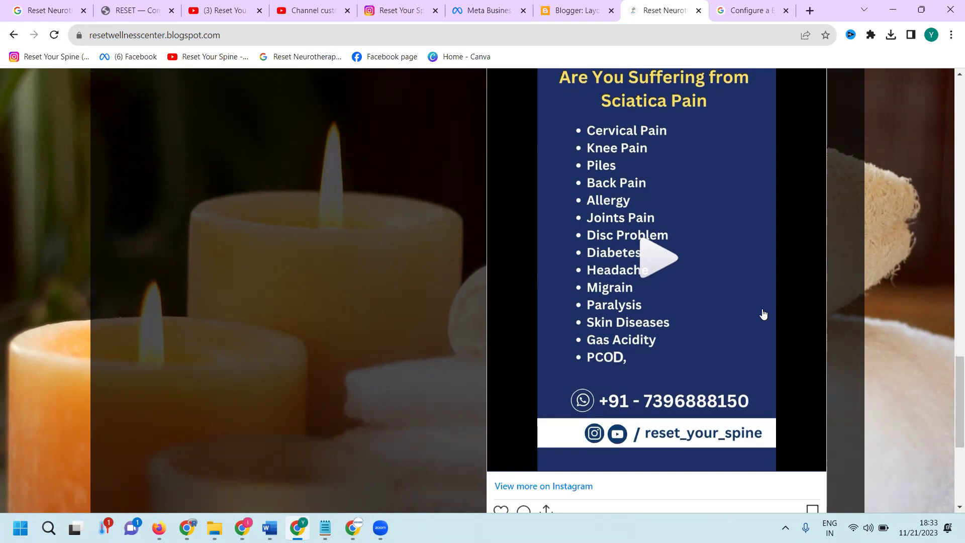
- Open Facebook in a new tab and go to the Reset neurotherapy and chiropractic adjustment Page
{"action": "left_click", "coordinate": [808, 10]}
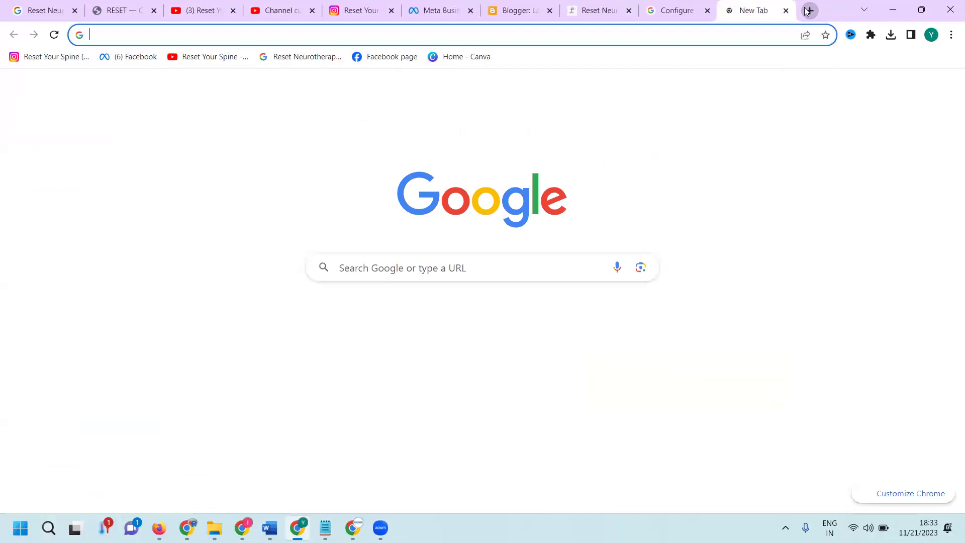
{"action": "type", "text": "facebook.com/manage"}
{"action": "key", "text": "Return"}
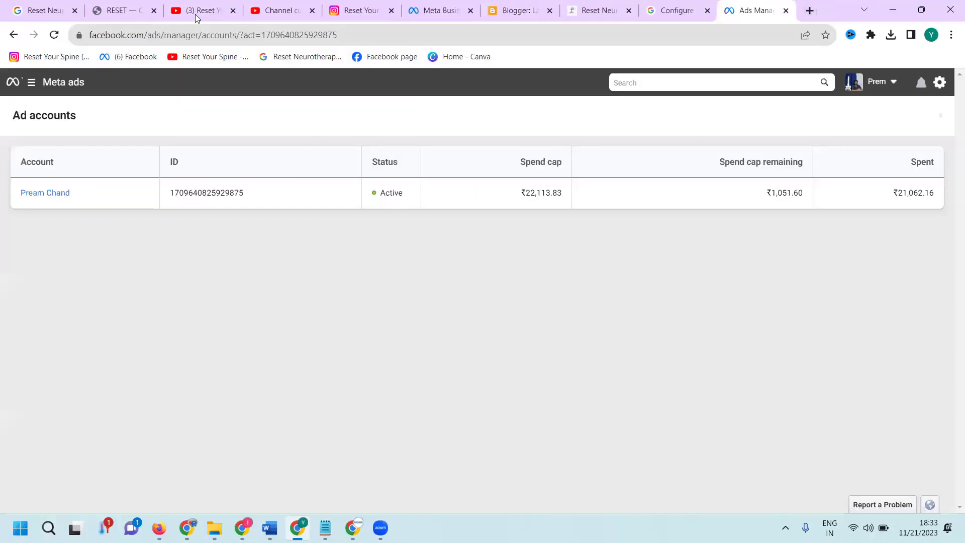
{"action": "left_click", "coordinate": [195, 35]}
{"action": "type", "text": "facebook.com"}
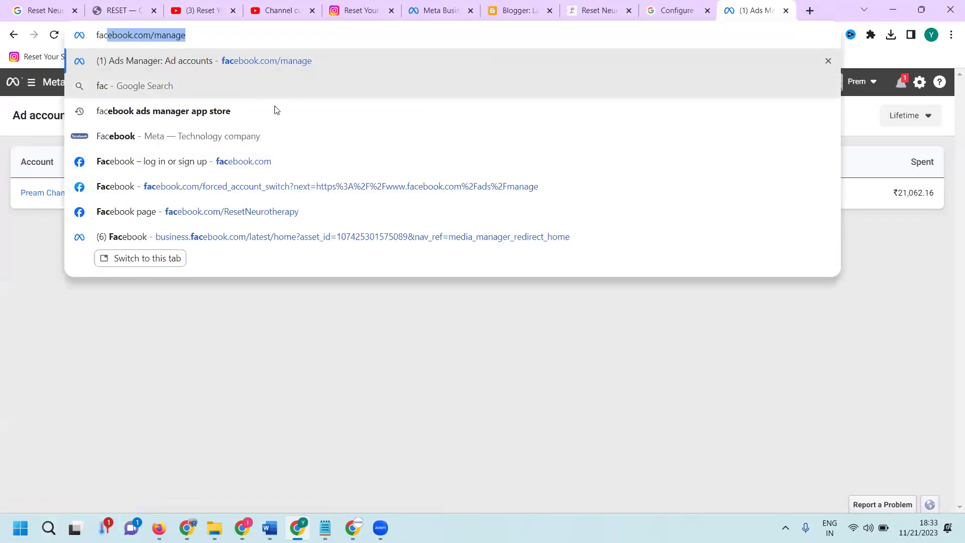
{"action": "left_click", "coordinate": [267, 172]}
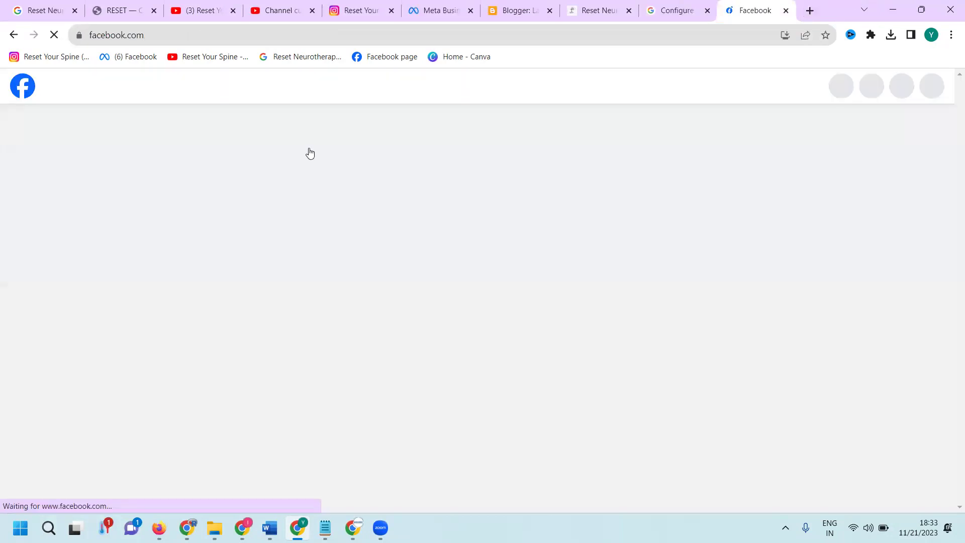
{"action": "scroll", "coordinate": [129, 338], "scroll_direction": "down", "scroll_amount": 2}
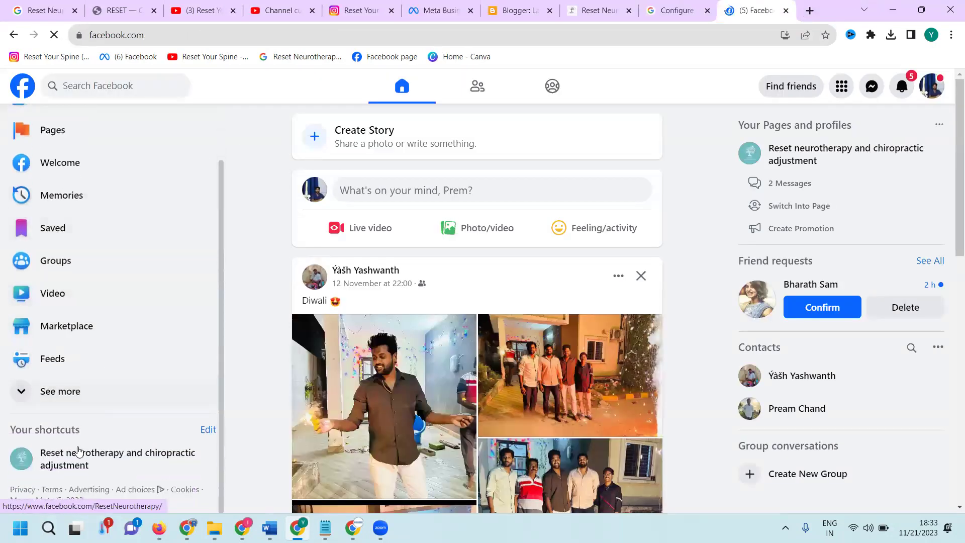
{"action": "left_click", "coordinate": [78, 454]}
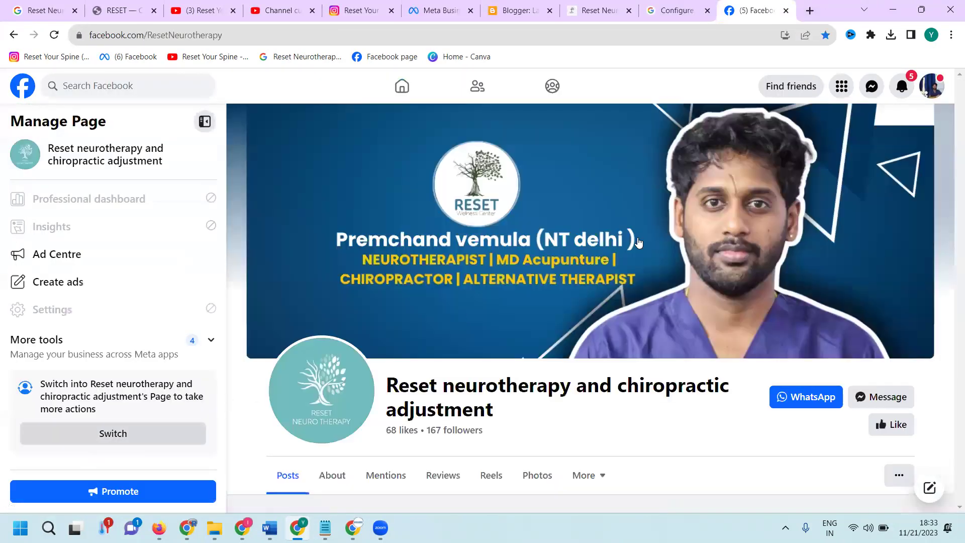
- Copy the embed code for the Page's Lumbar Radiculopathy video post
{"action": "scroll", "coordinate": [649, 240], "scroll_direction": "down", "scroll_amount": 10}
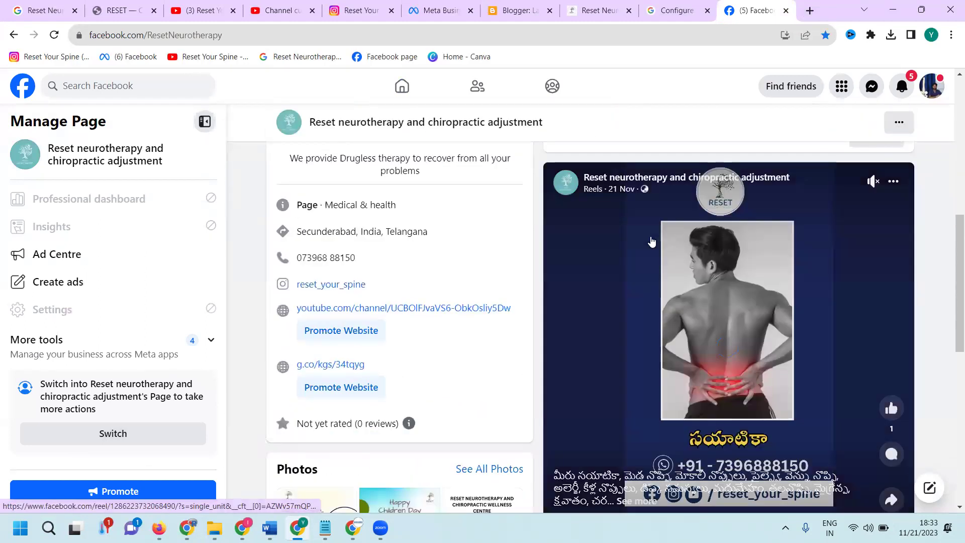
{"action": "scroll", "coordinate": [651, 242], "scroll_direction": "down", "scroll_amount": 5}
{"action": "scroll", "coordinate": [652, 242], "scroll_direction": "down", "scroll_amount": 15}
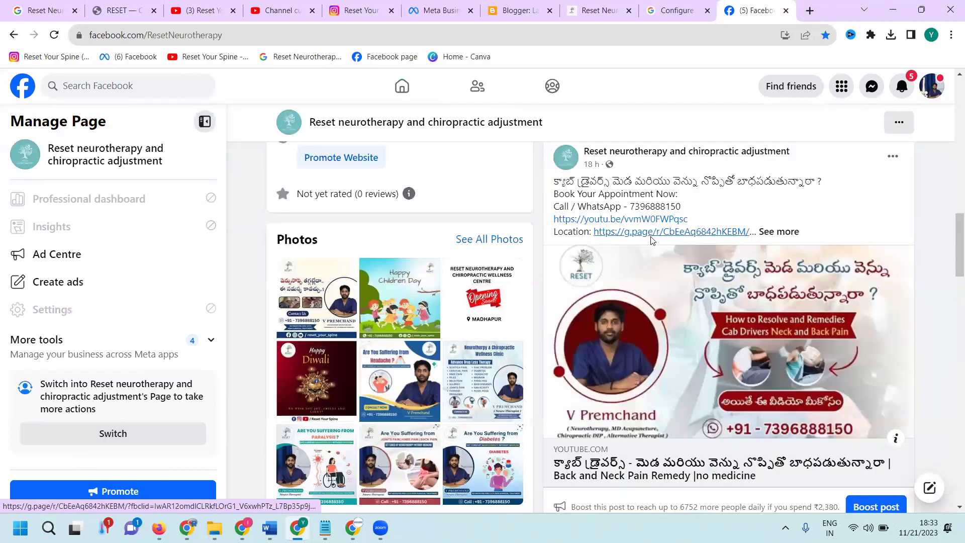
{"action": "scroll", "coordinate": [652, 242], "scroll_direction": "down", "scroll_amount": 6}
{"action": "scroll", "coordinate": [651, 241], "scroll_direction": "down", "scroll_amount": 10}
{"action": "scroll", "coordinate": [651, 242], "scroll_direction": "up", "scroll_amount": 4}
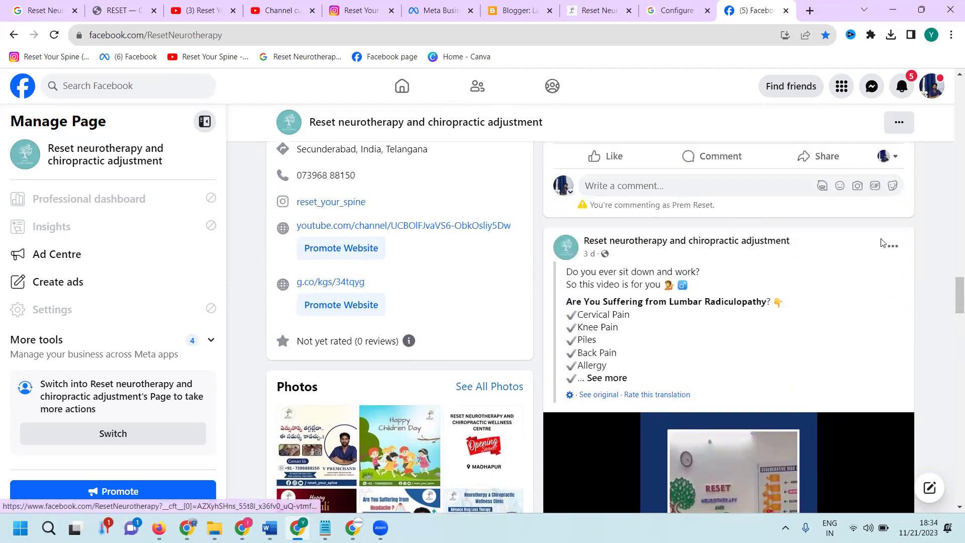
{"action": "left_click", "coordinate": [893, 246]}
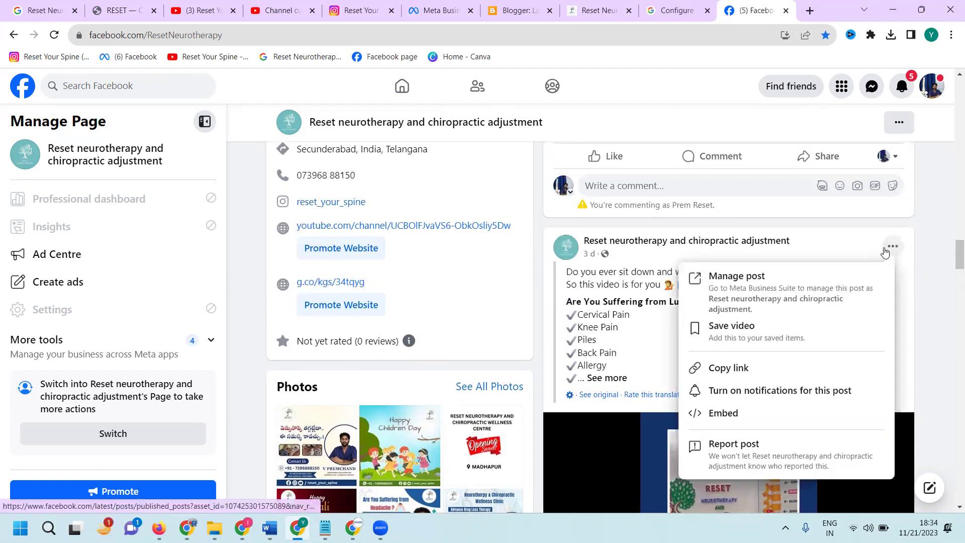
{"action": "left_click", "coordinate": [735, 414]}
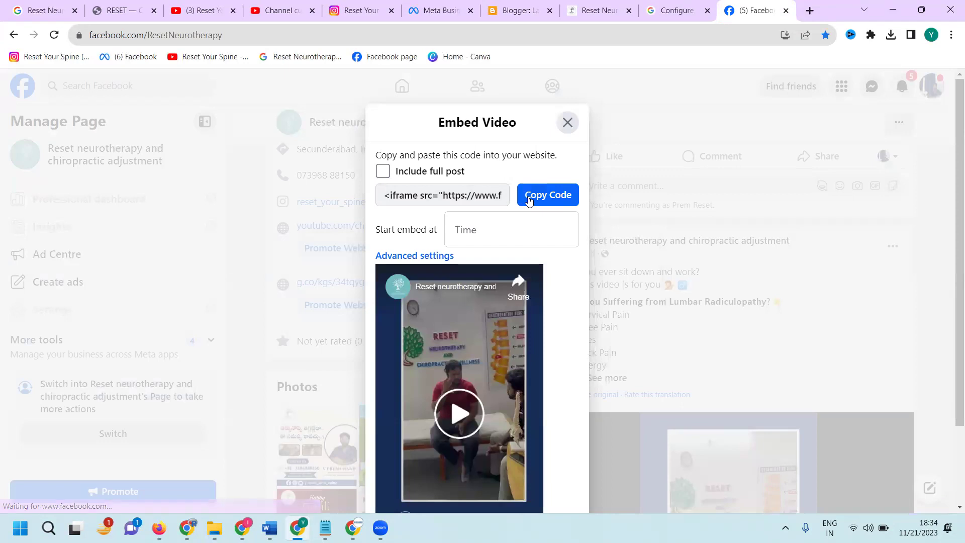
{"action": "left_click", "coordinate": [527, 199]}
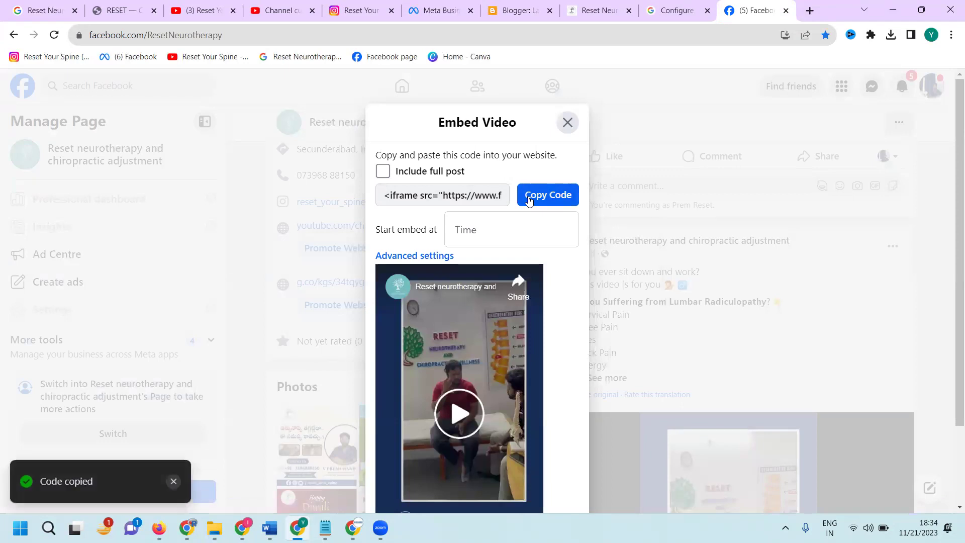
- Add an HTML/JavaScript gadget holding the Facebook video embed code to footer-2-1 and save the layout
{"action": "left_click", "coordinate": [518, 12]}
{"action": "left_click", "coordinate": [411, 335]}
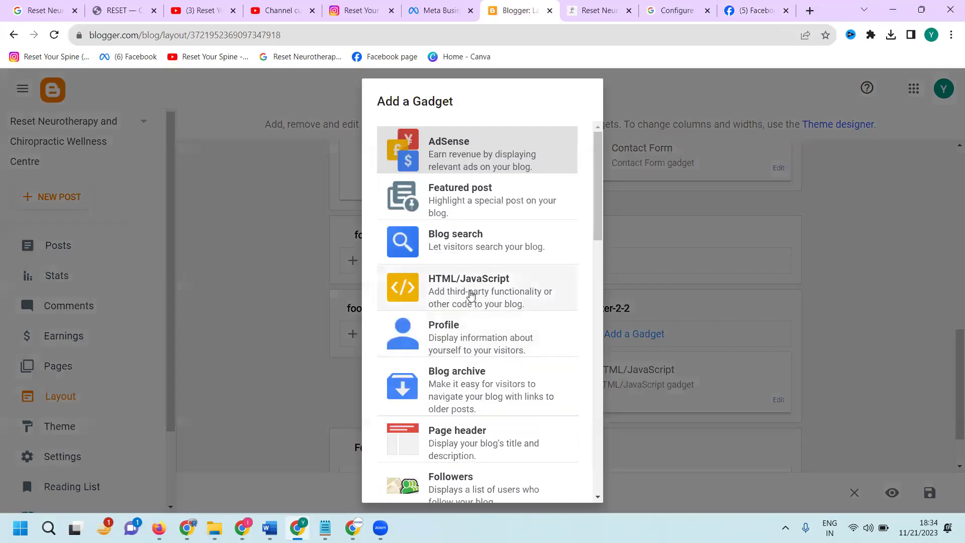
{"action": "left_click", "coordinate": [470, 296]}
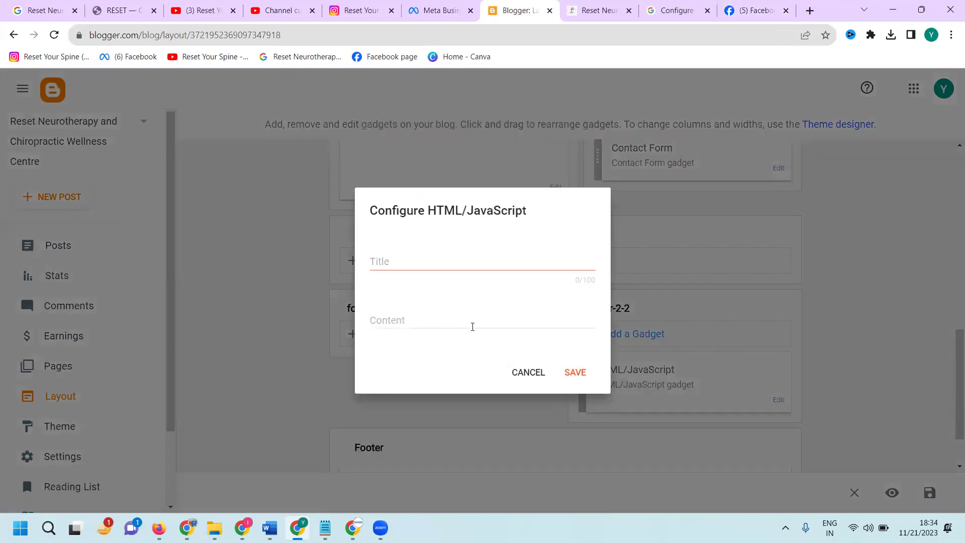
{"action": "left_click", "coordinate": [472, 323]}
{"action": "key", "text": "ctrl+v"}
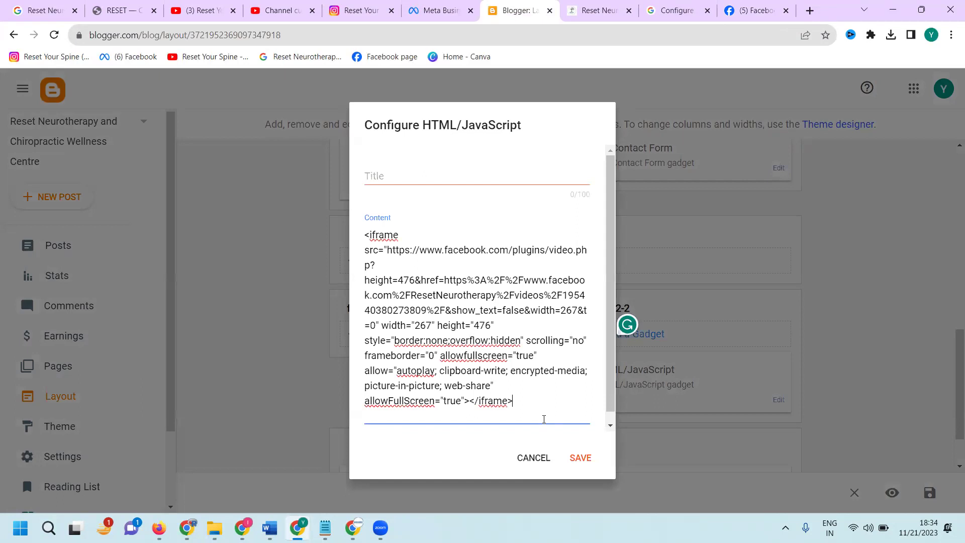
{"action": "left_click", "coordinate": [579, 459]}
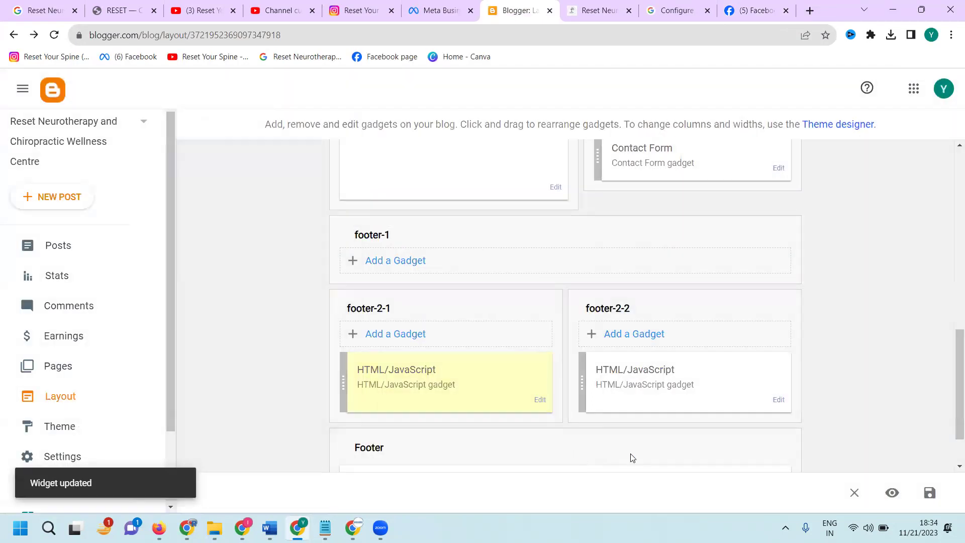
{"action": "left_click", "coordinate": [939, 494]}
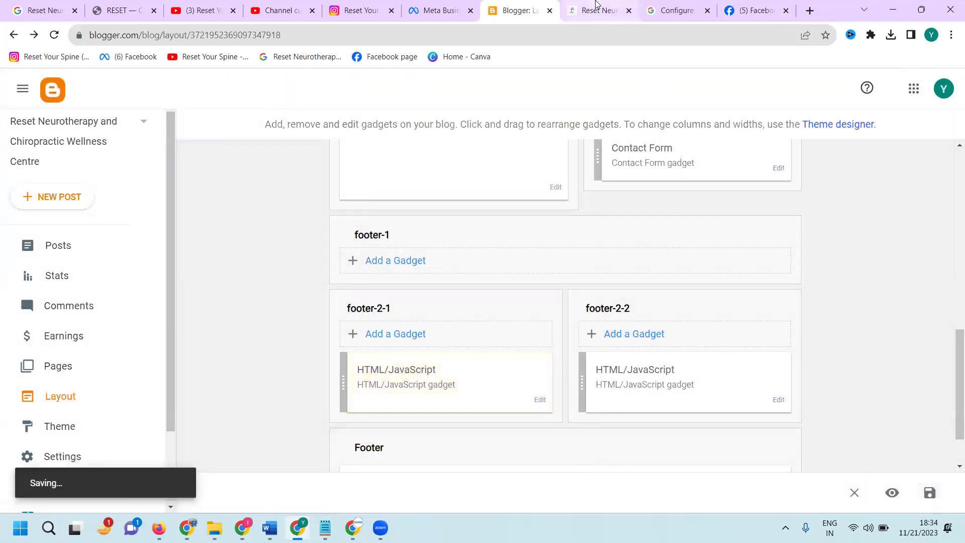
- Reload the live blog and check the Facebook video appears beside the Instagram post in the footer
{"action": "key", "text": "ctrl+Tab"}
{"action": "left_click", "coordinate": [55, 35]}
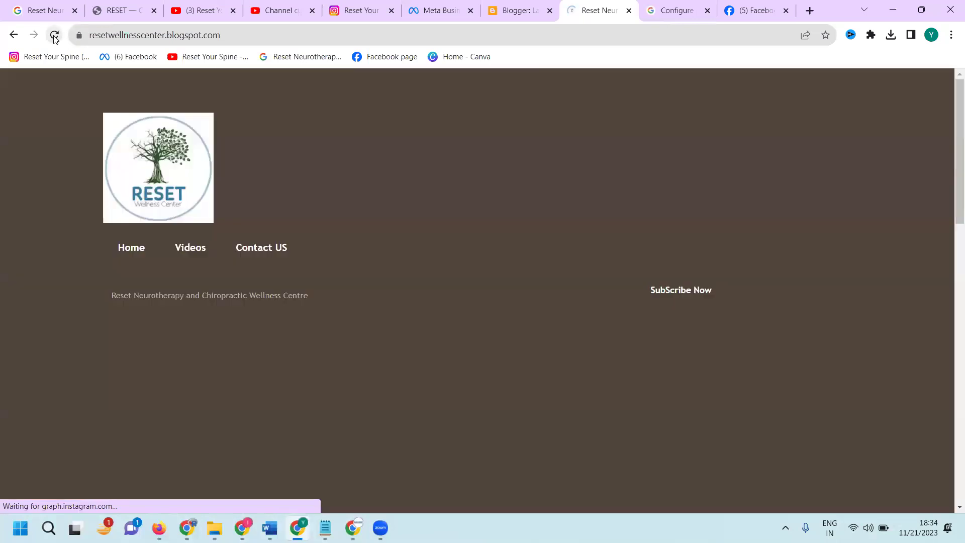
{"action": "scroll", "coordinate": [488, 223], "scroll_direction": "down", "scroll_amount": 15}
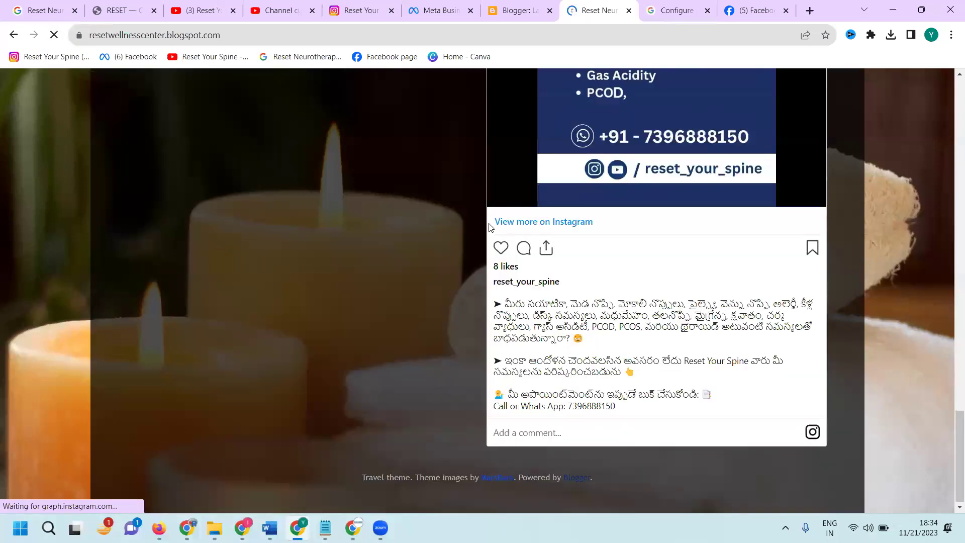
{"action": "scroll", "coordinate": [489, 222], "scroll_direction": "up", "scroll_amount": 5}
{"action": "scroll", "coordinate": [490, 224], "scroll_direction": "up", "scroll_amount": 4}
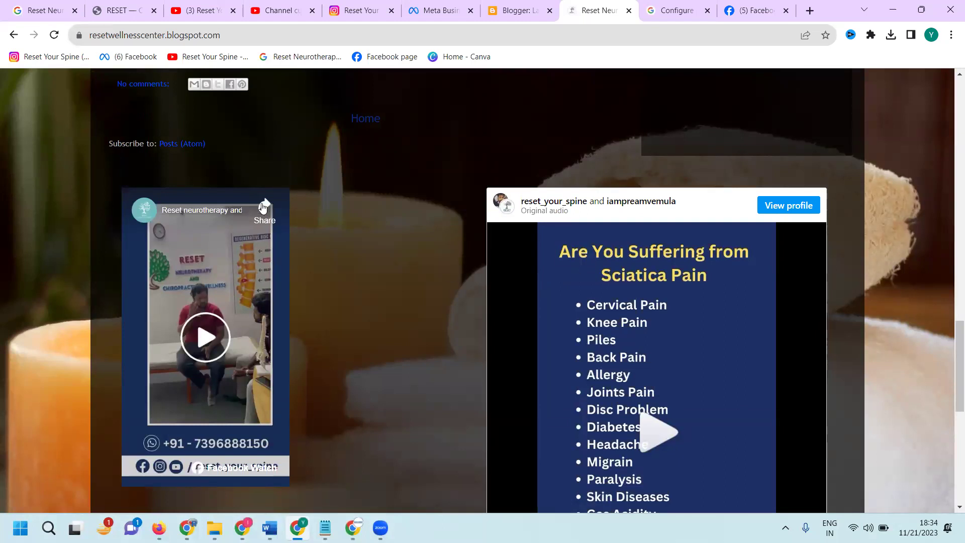
{"action": "left_click", "coordinate": [263, 208]}
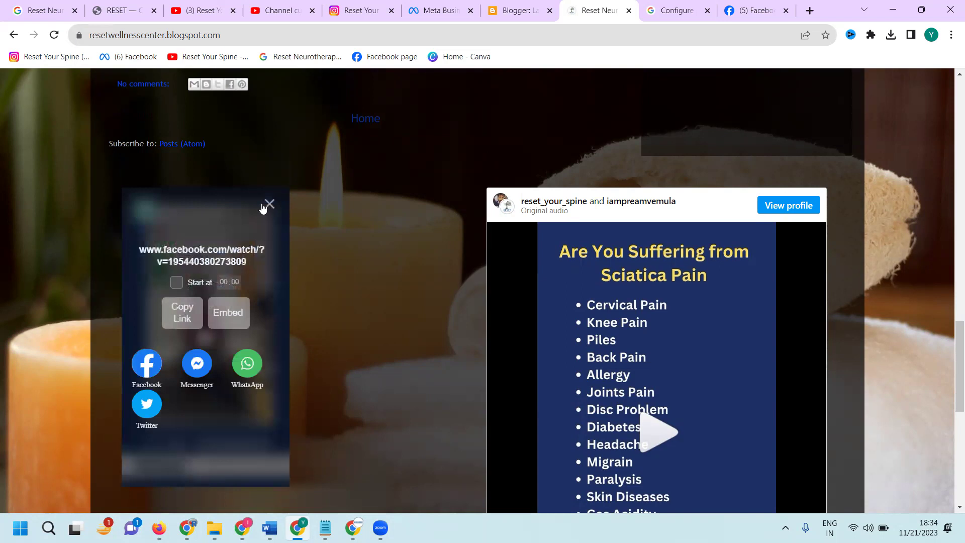
{"action": "left_click", "coordinate": [267, 204]}
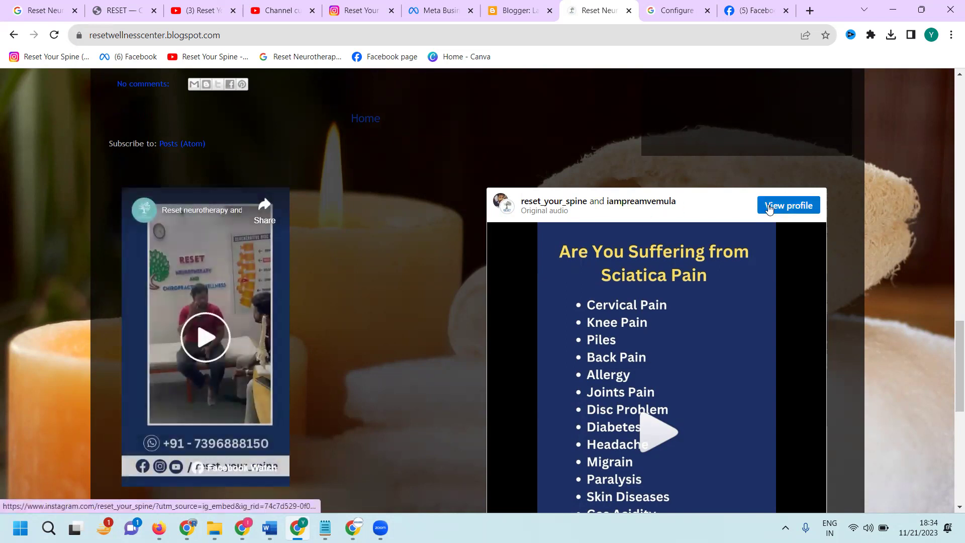
{"action": "scroll", "coordinate": [769, 209], "scroll_direction": "down", "scroll_amount": 4}
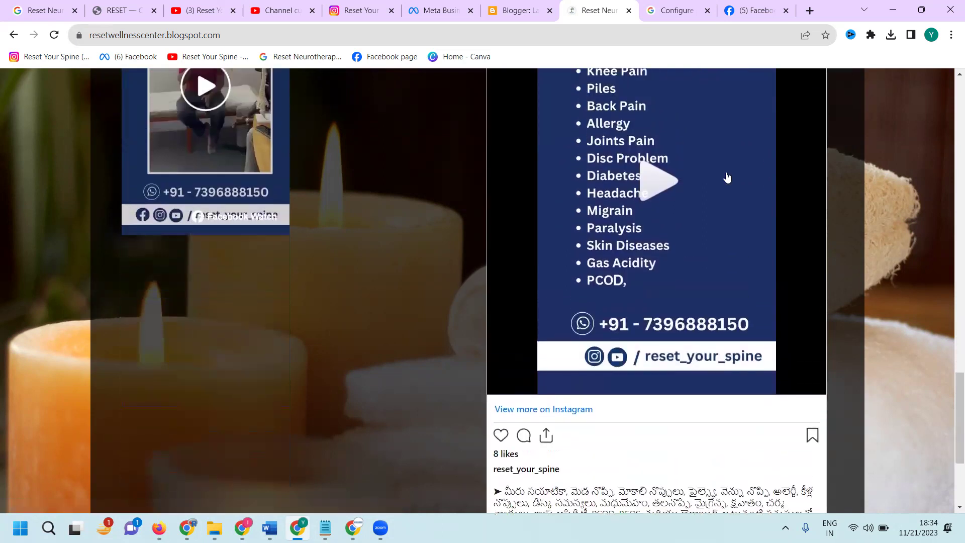
- Back in Facebook's Embed Video dialog, tick Include full post and copy the code
{"action": "left_click", "coordinate": [752, 11]}
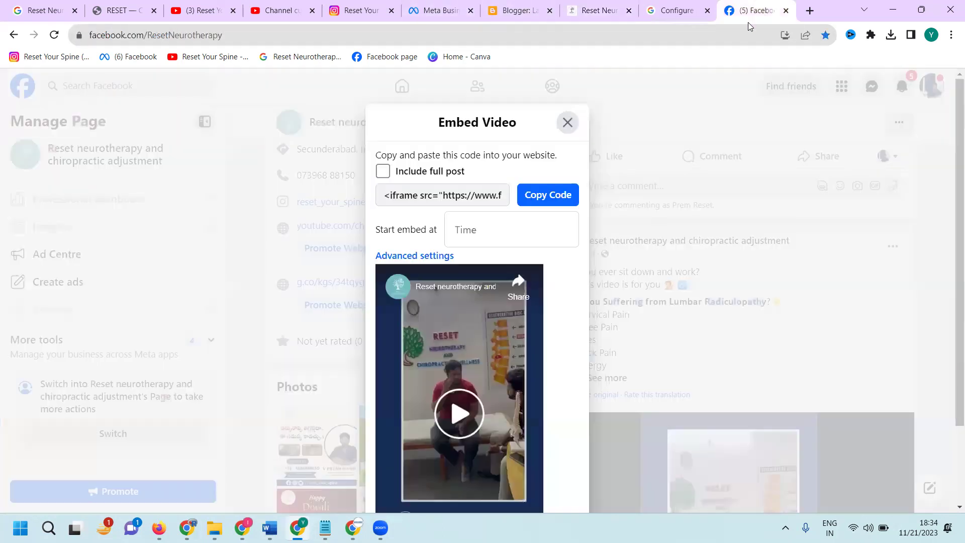
{"action": "left_click", "coordinate": [382, 172]}
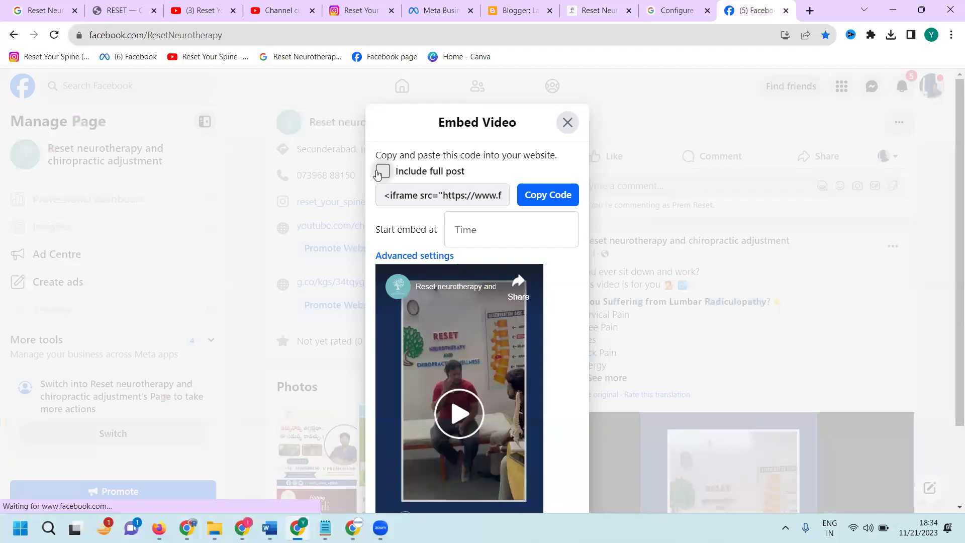
{"action": "left_click", "coordinate": [545, 195]}
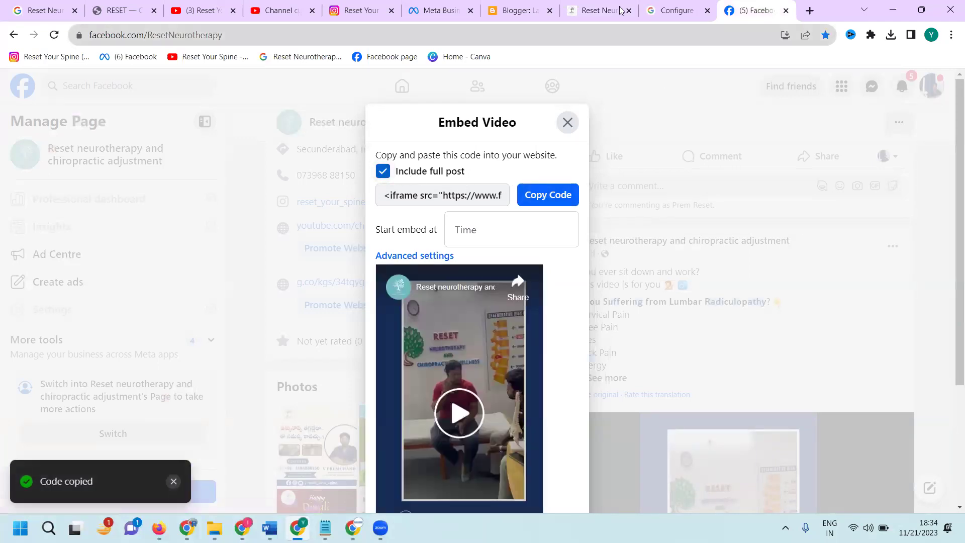
- Replace the footer-2-1 gadget's code with the full-post Facebook embed (show_text=true, height 591) and save
{"action": "left_click", "coordinate": [534, 11]}
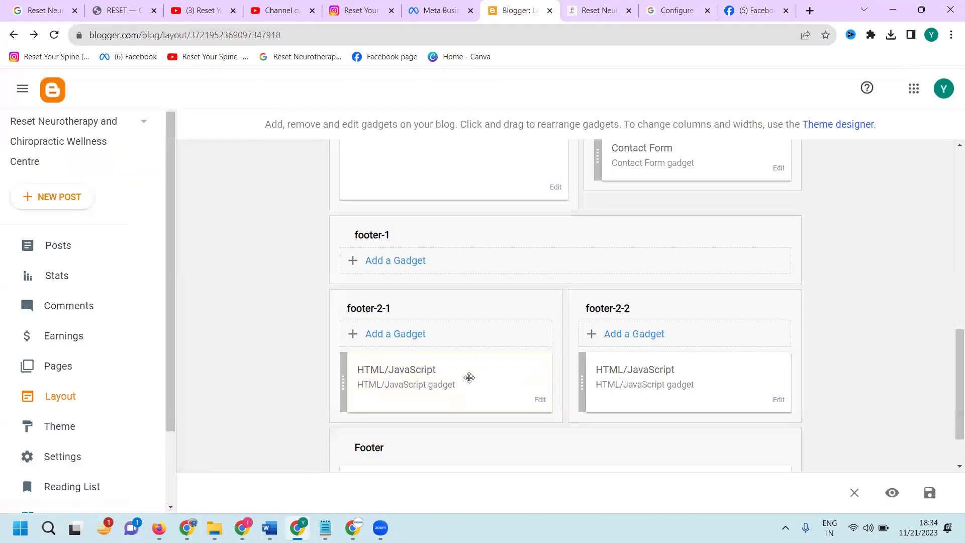
{"action": "left_click", "coordinate": [539, 401]}
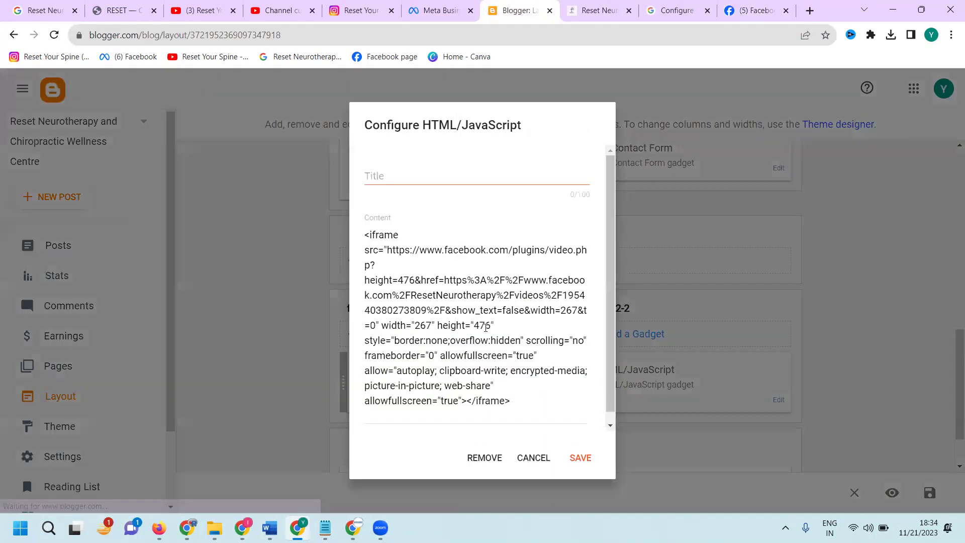
{"action": "left_click", "coordinate": [485, 328]}
{"action": "key", "text": "ctrl+a"}
{"action": "key", "text": "ctrl+v"}
{"action": "left_click", "coordinate": [578, 458]}
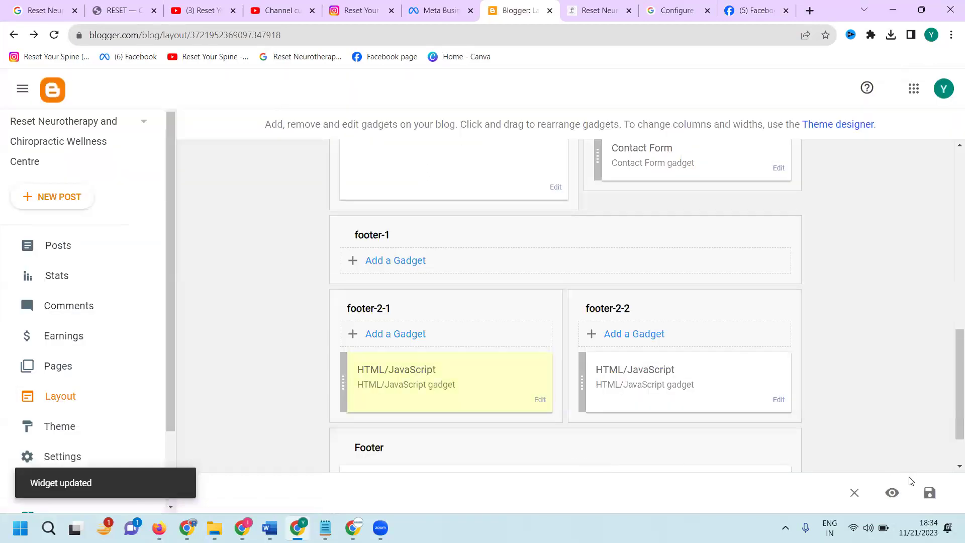
- Reload the live blog to check the captioned Facebook video in the footer, then return to Facebook's embed dialog
{"action": "left_click", "coordinate": [593, 7]}
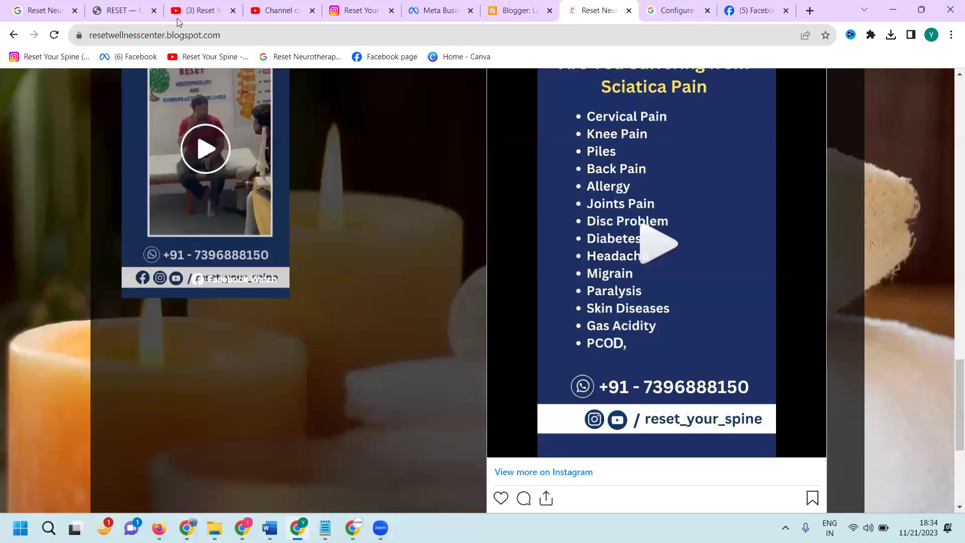
{"action": "left_click", "coordinate": [54, 36]}
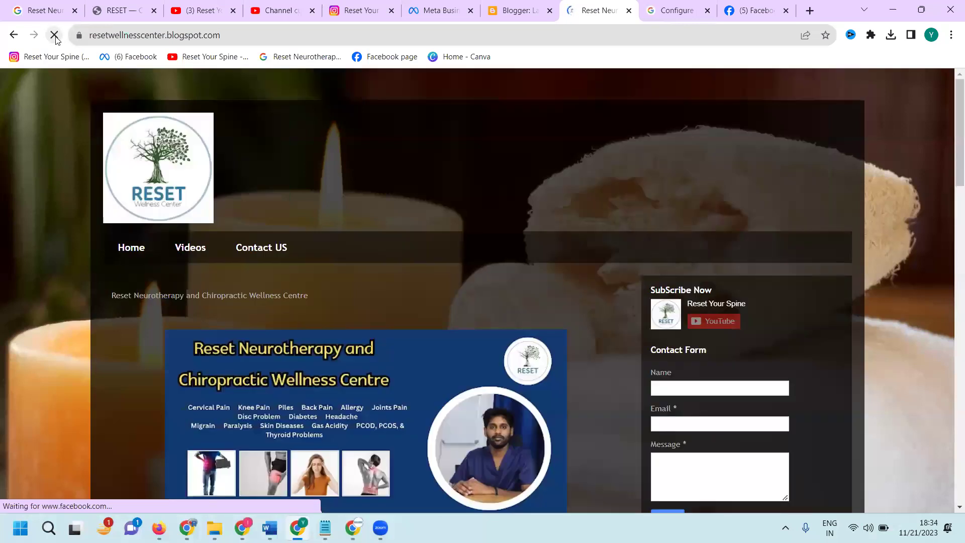
{"action": "scroll", "coordinate": [335, 150], "scroll_direction": "down", "scroll_amount": 15}
{"action": "scroll", "coordinate": [337, 151], "scroll_direction": "up", "scroll_amount": 3}
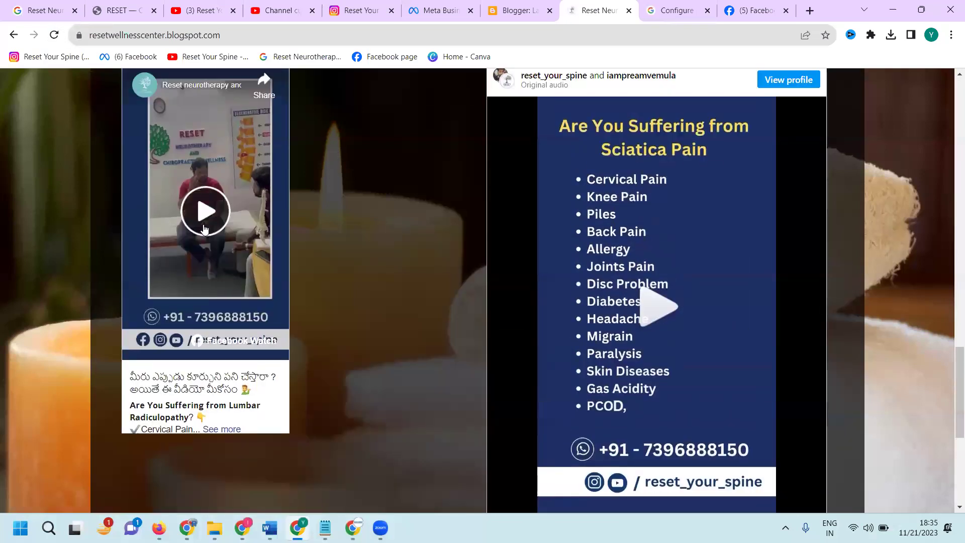
{"action": "scroll", "coordinate": [201, 266], "scroll_direction": "down", "scroll_amount": 6}
{"action": "scroll", "coordinate": [199, 259], "scroll_direction": "up", "scroll_amount": 8}
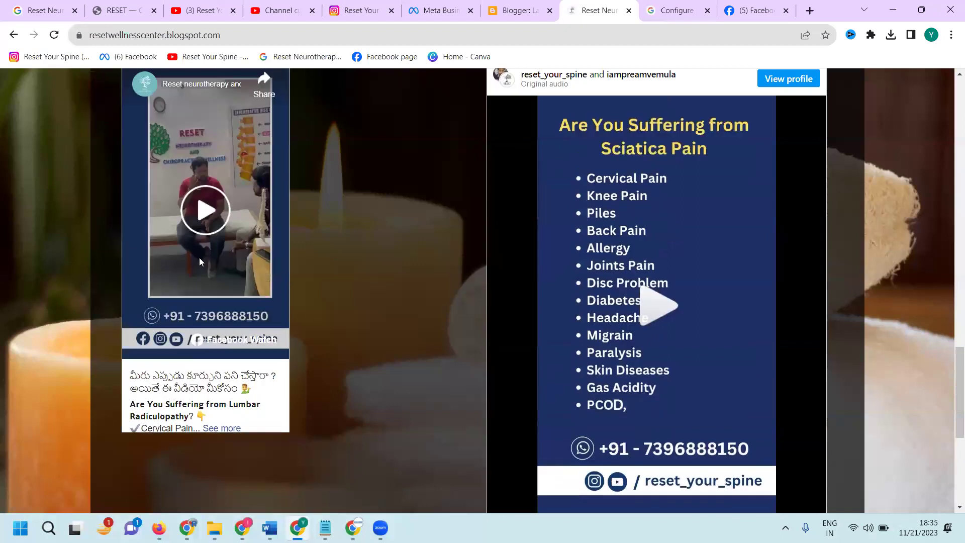
{"action": "left_click", "coordinate": [737, 7]}
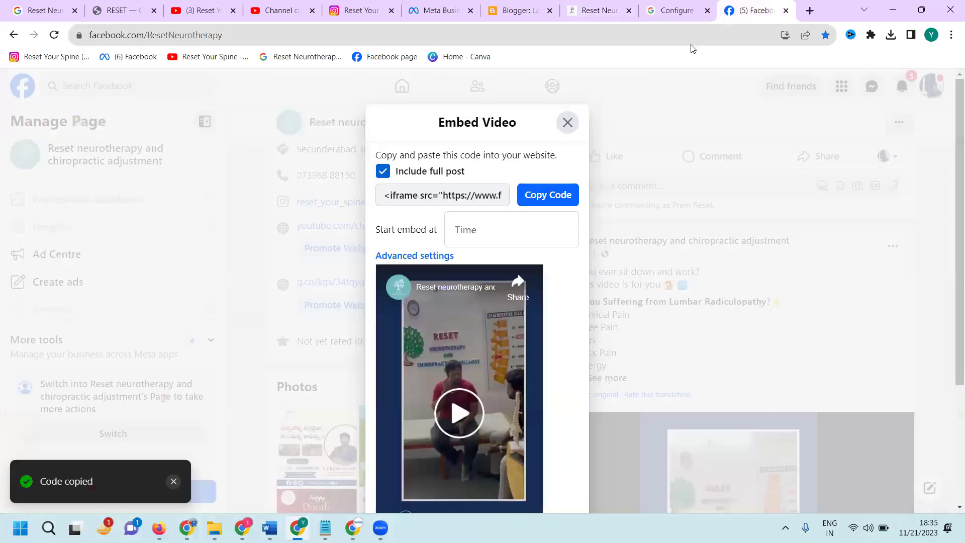
{"action": "scroll", "coordinate": [449, 334], "scroll_direction": "down", "scroll_amount": 3}
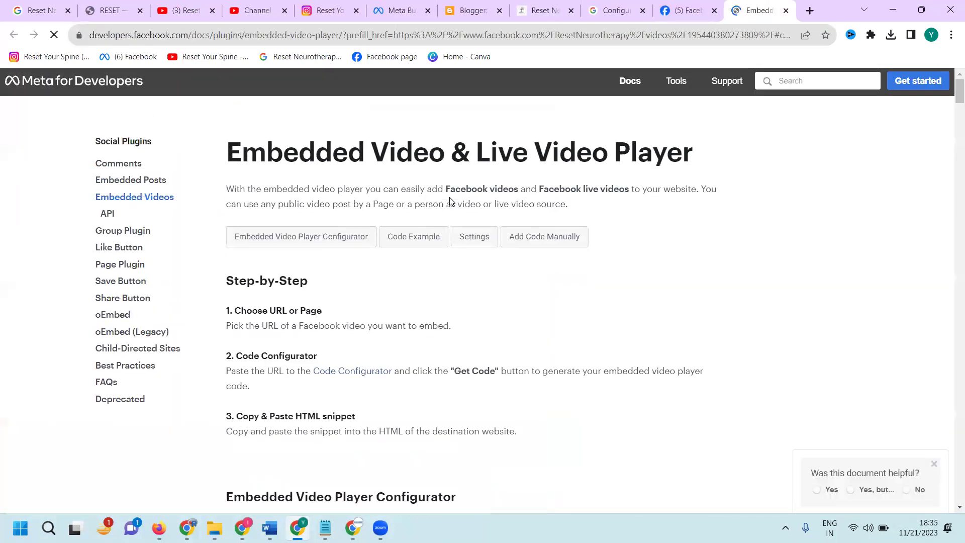
- Scroll through the Embedded Video Player docs' Configurator, Full Code Example and Settings table
{"action": "scroll", "coordinate": [464, 270], "scroll_direction": "down", "scroll_amount": 1}
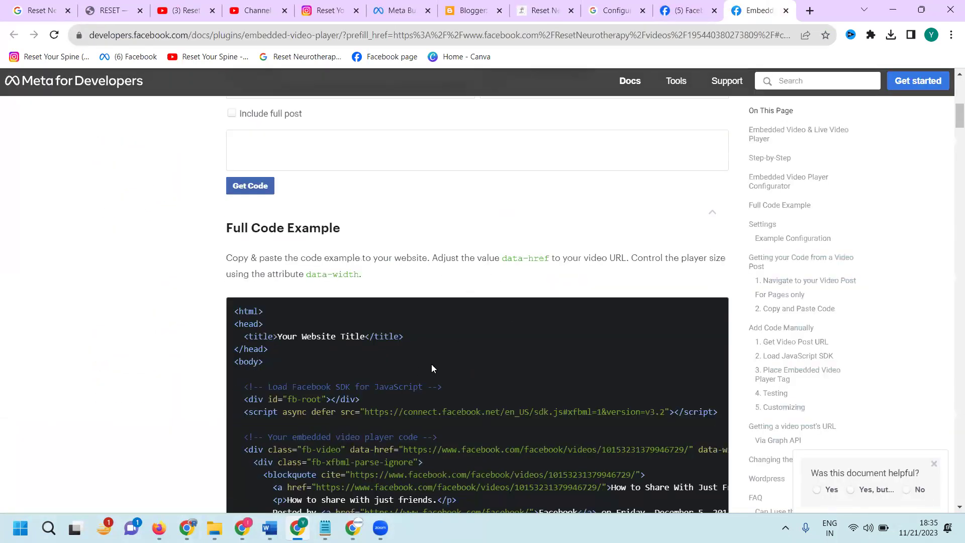
{"action": "scroll", "coordinate": [431, 363], "scroll_direction": "up", "scroll_amount": 3}
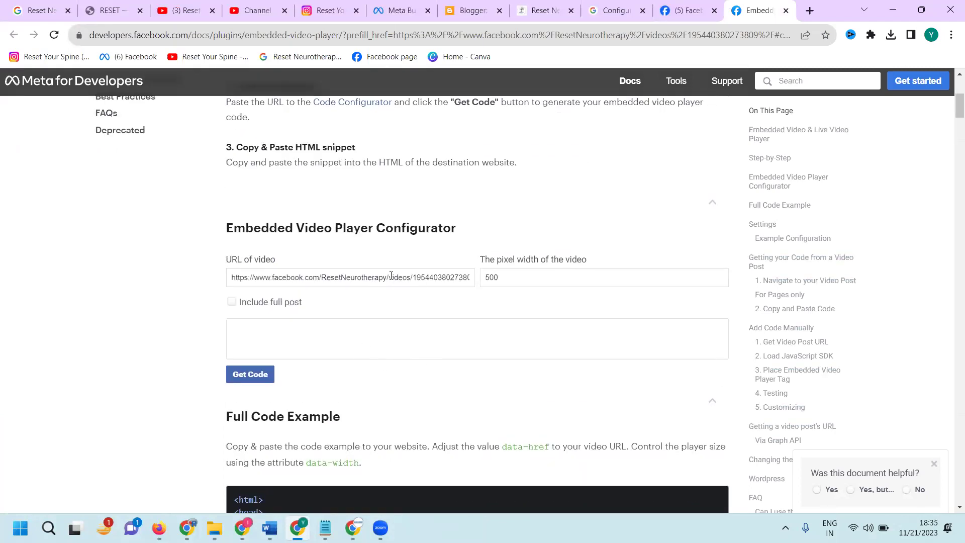
{"action": "scroll", "coordinate": [270, 338], "scroll_direction": "down", "scroll_amount": 3}
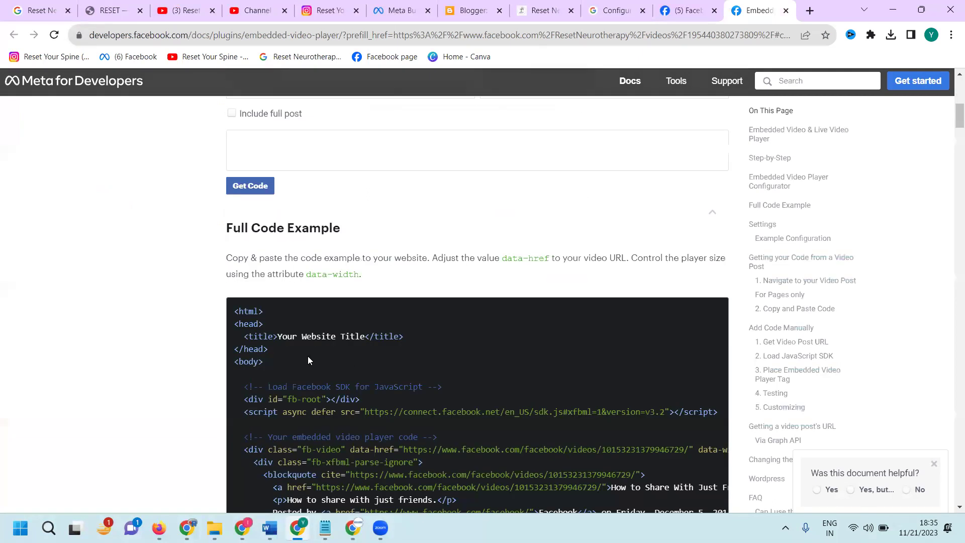
{"action": "scroll", "coordinate": [304, 341], "scroll_direction": "down", "scroll_amount": 7}
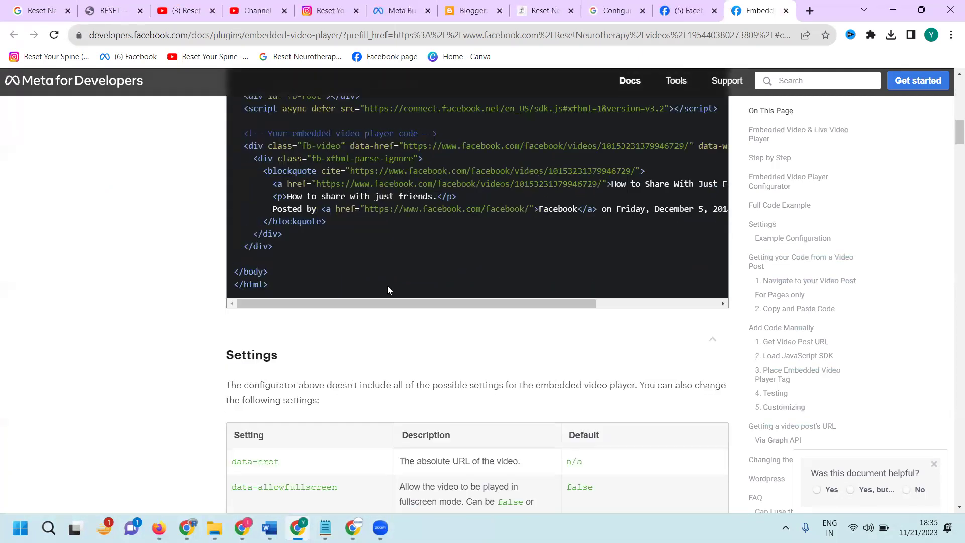
{"action": "scroll", "coordinate": [383, 288], "scroll_direction": "down", "scroll_amount": 4}
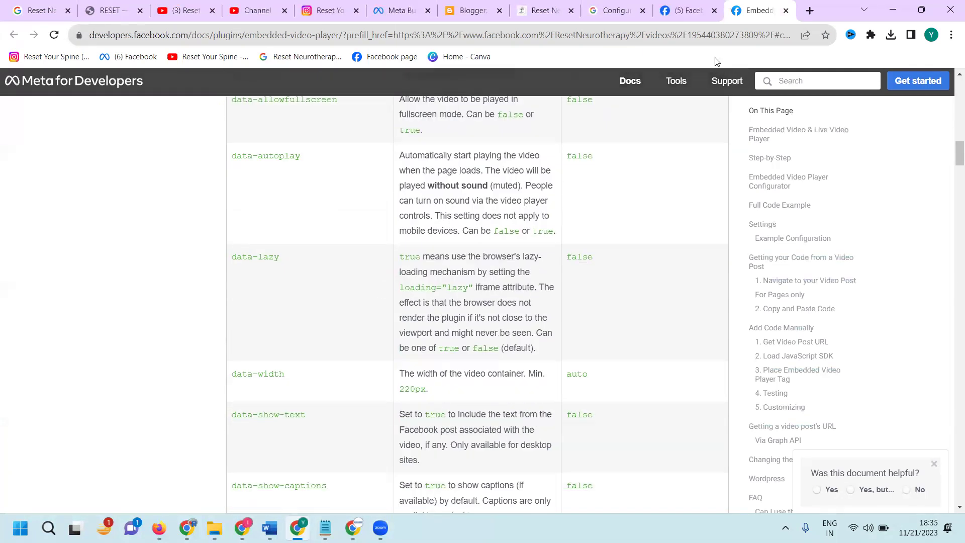
- Close the developer docs, review both footer embeds on the live blog, then switch to the YouTube window
{"action": "left_click", "coordinate": [786, 11]}
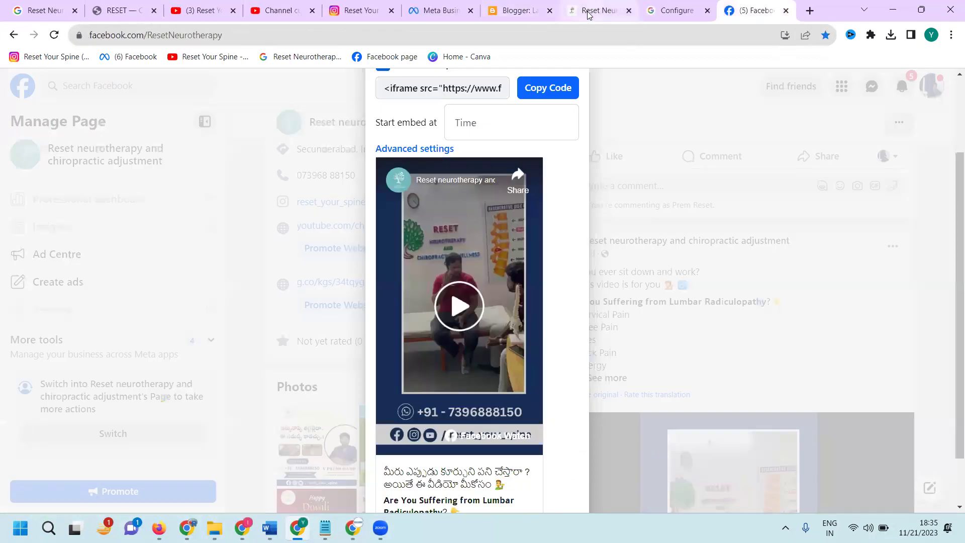
{"action": "left_click", "coordinate": [588, 14]}
{"action": "scroll", "coordinate": [406, 240], "scroll_direction": "down", "scroll_amount": 5}
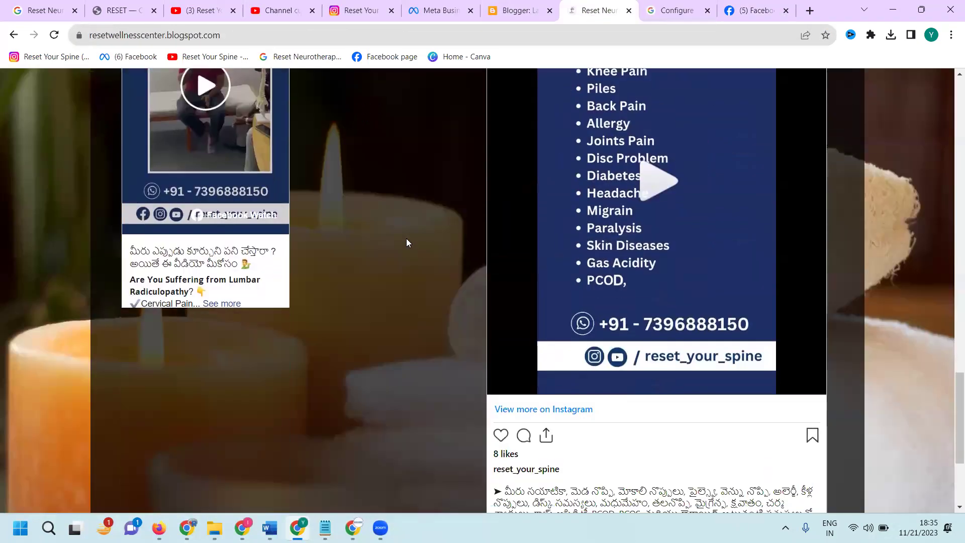
{"action": "scroll", "coordinate": [406, 239], "scroll_direction": "down", "scroll_amount": 3}
{"action": "scroll", "coordinate": [407, 243], "scroll_direction": "down", "scroll_amount": 1}
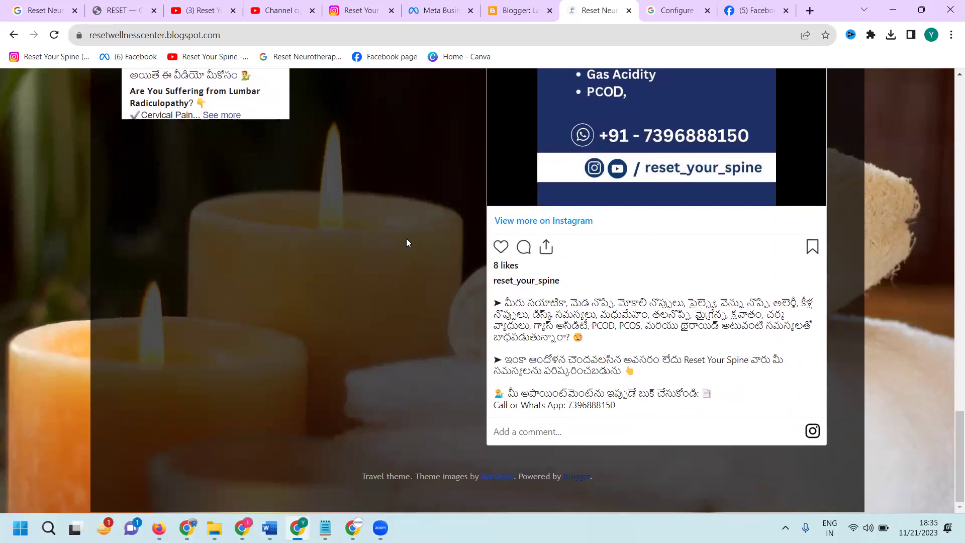
{"action": "scroll", "coordinate": [416, 233], "scroll_direction": "up", "scroll_amount": 8}
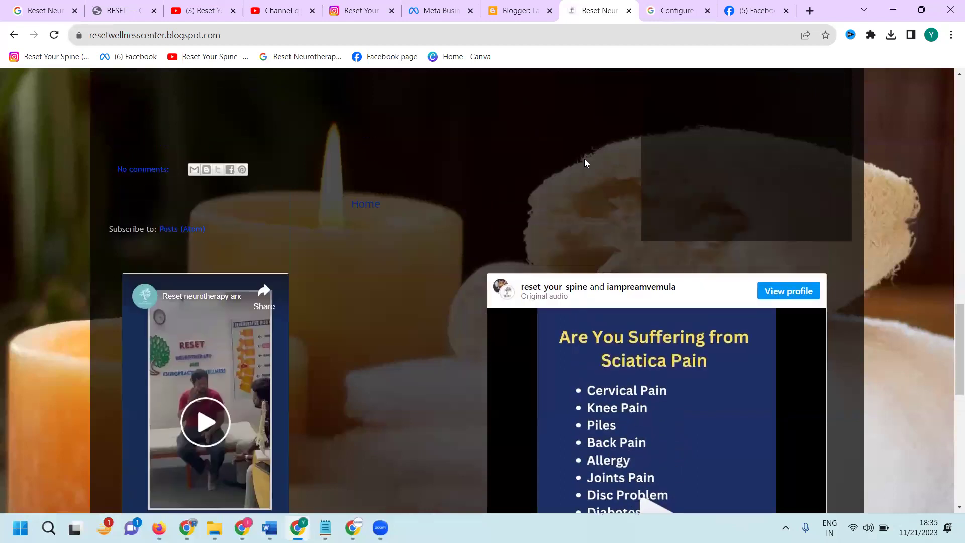
{"action": "scroll", "coordinate": [584, 159], "scroll_direction": "up", "scroll_amount": 15}
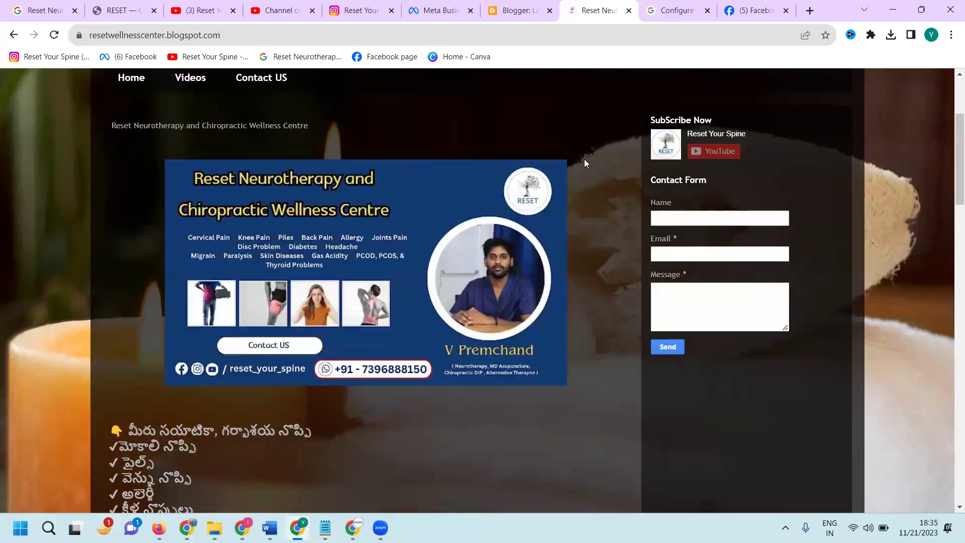
{"action": "scroll", "coordinate": [584, 159], "scroll_direction": "up", "scroll_amount": 3}
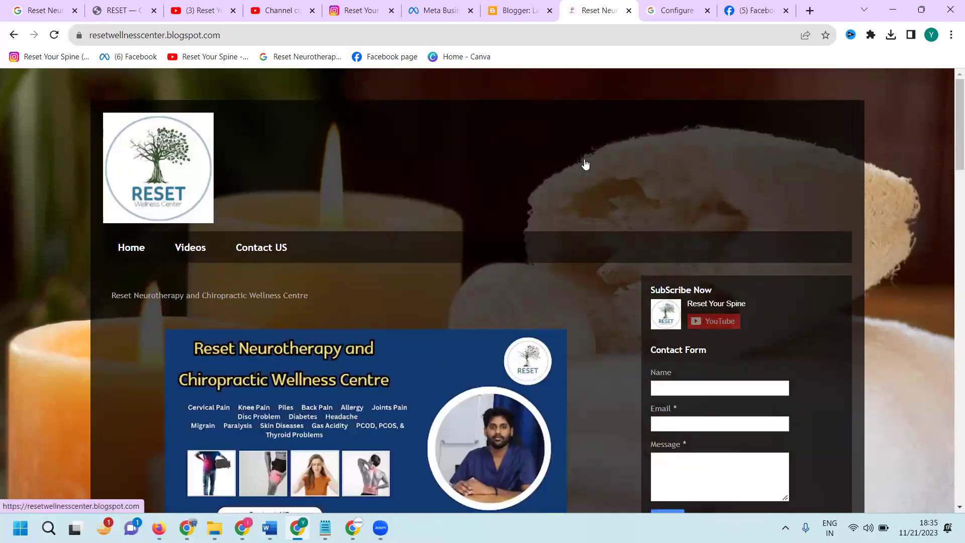
{"action": "left_click", "coordinate": [187, 528]}
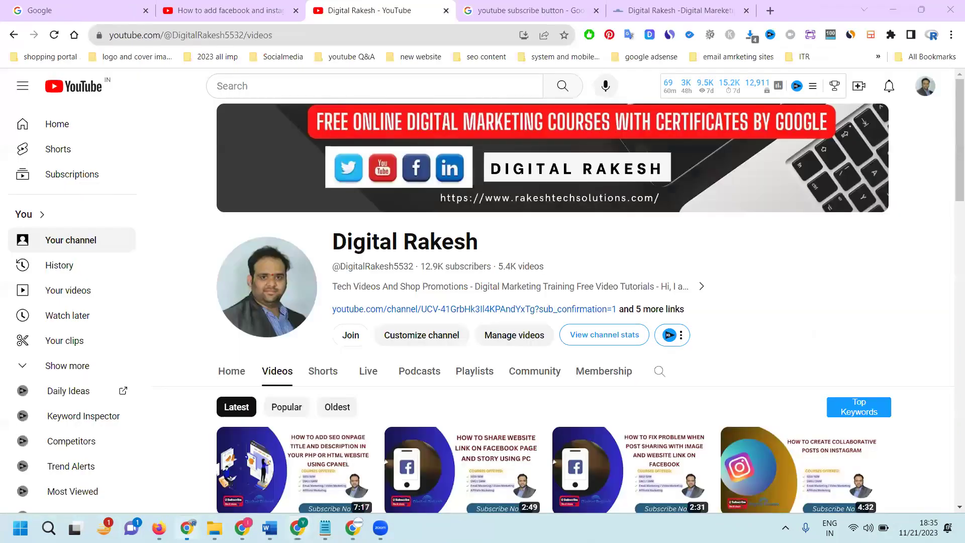